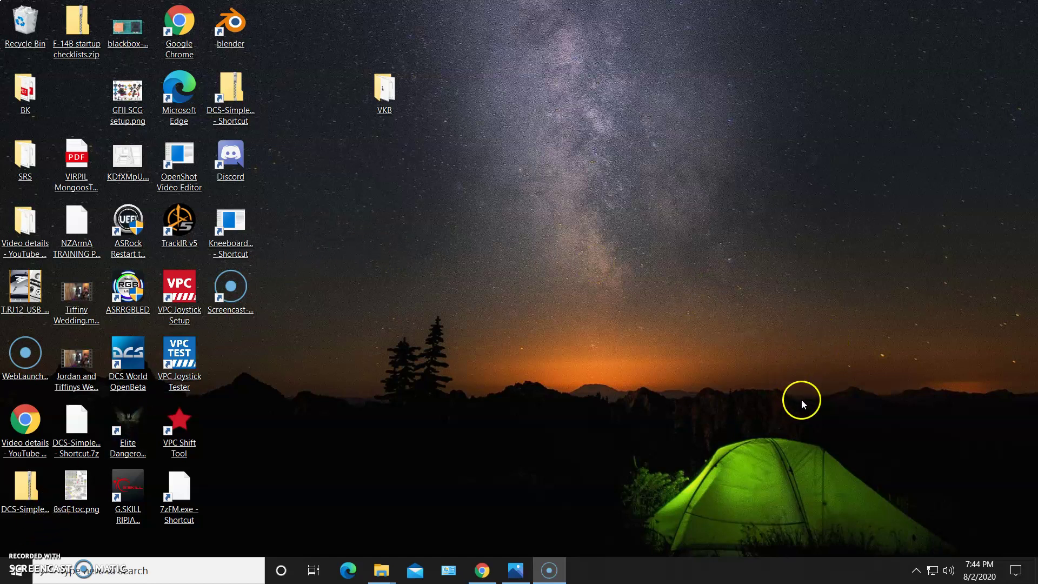
Step: Bring the VKBcontrollers.com site back up in Chrome and go to its Downloads page
{"action": "left_click", "coordinate": [484, 570]}
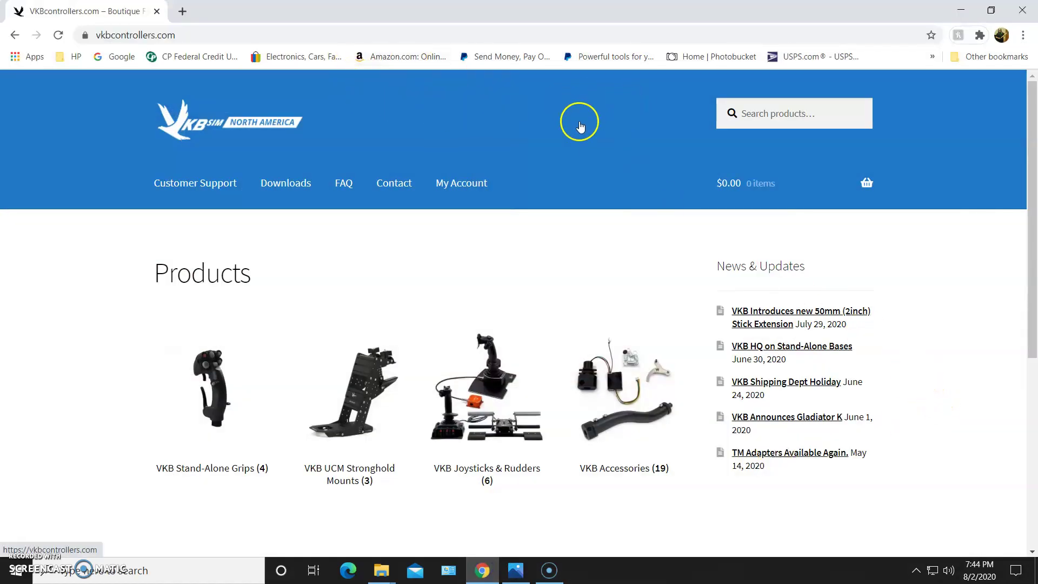
{"action": "left_click", "coordinate": [283, 185]}
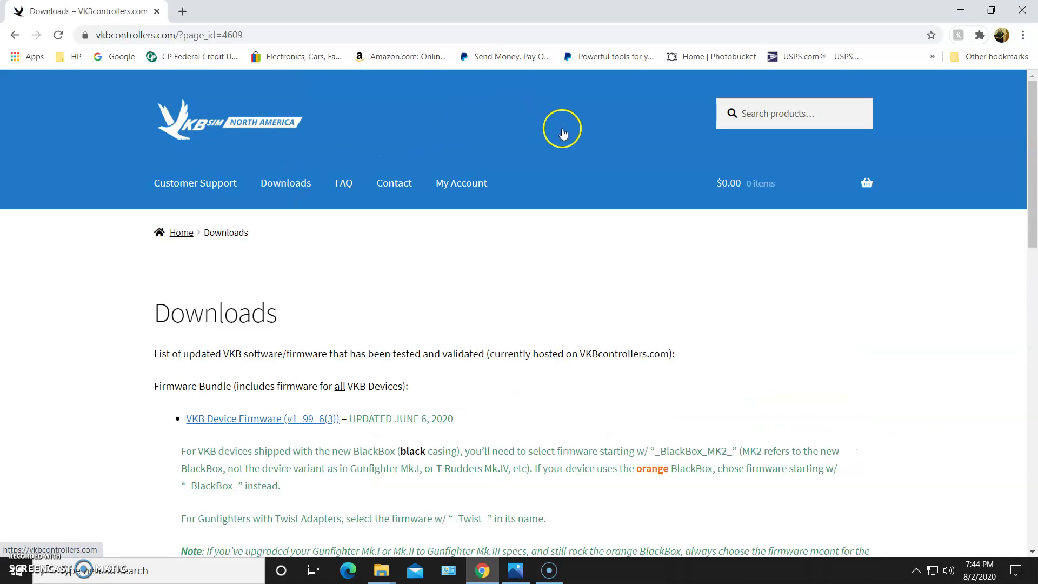
{"action": "scroll", "coordinate": [564, 132], "scroll_direction": "down", "scroll_amount": 2}
{"action": "scroll", "coordinate": [838, 174], "scroll_direction": "down", "scroll_amount": 1}
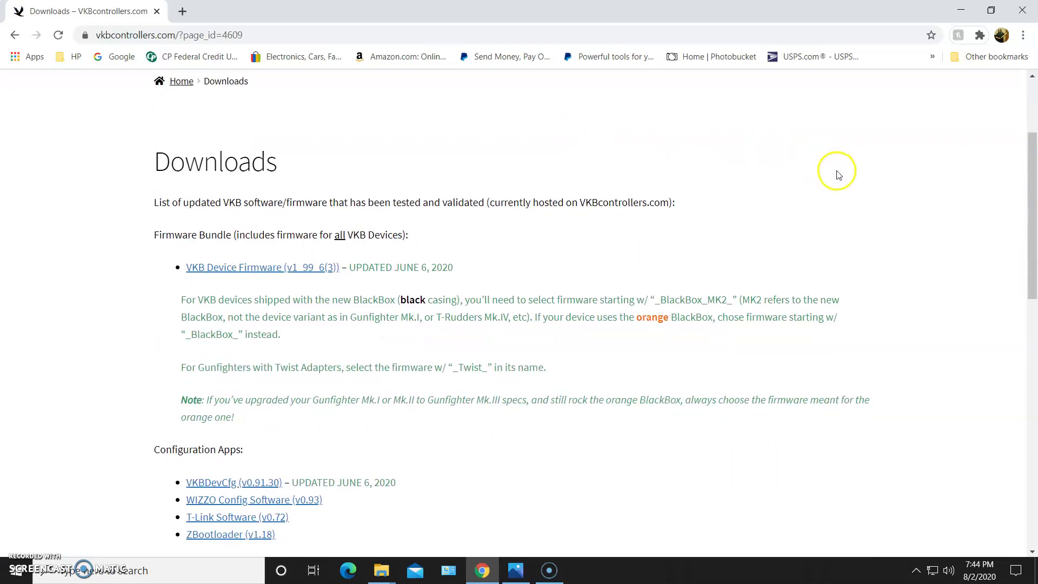
{"action": "scroll", "coordinate": [837, 174], "scroll_direction": "down", "scroll_amount": 1}
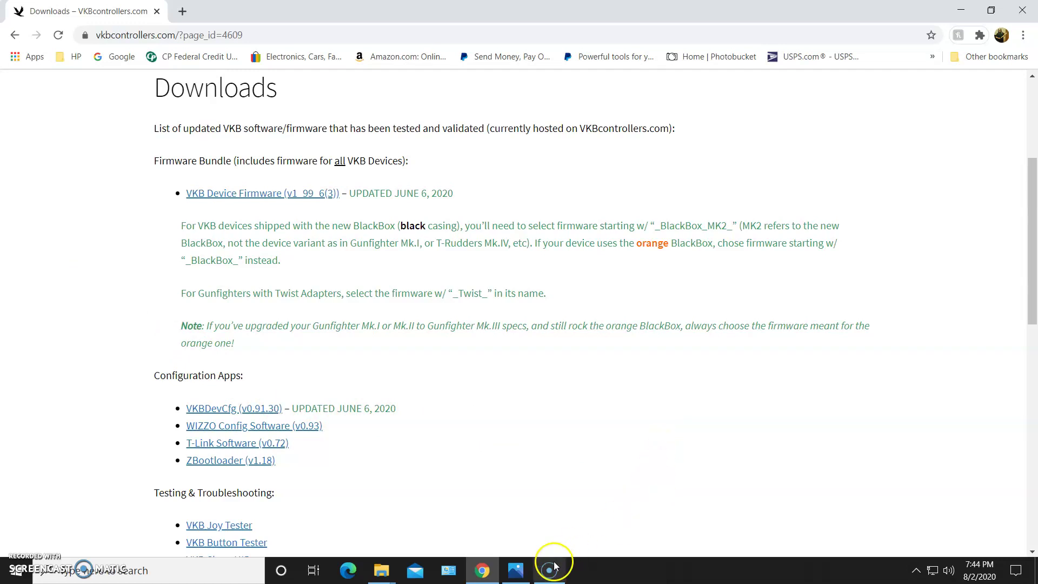
{"action": "left_click", "coordinate": [523, 565]}
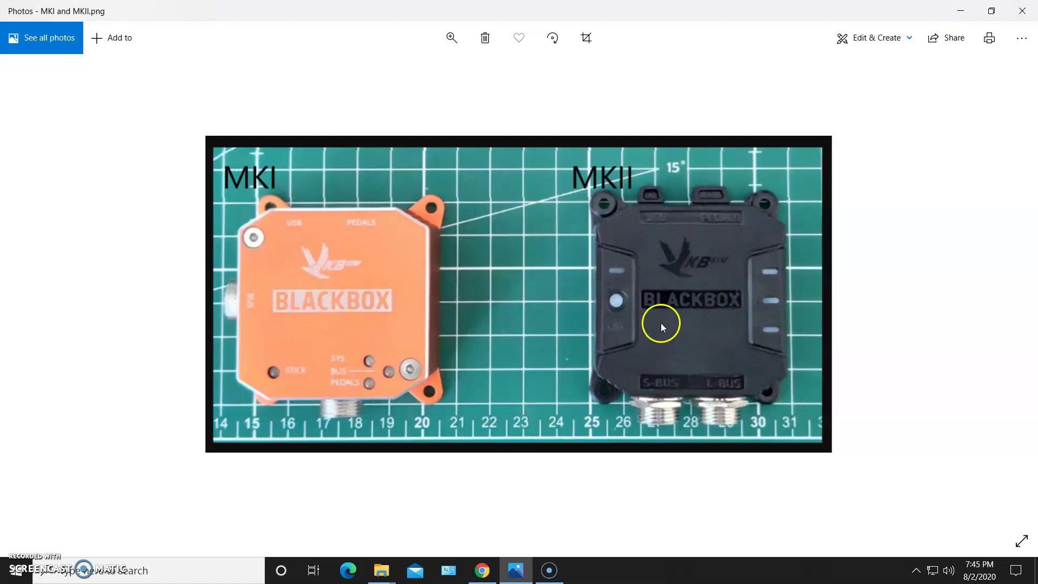
{"action": "left_click", "coordinate": [957, 6]}
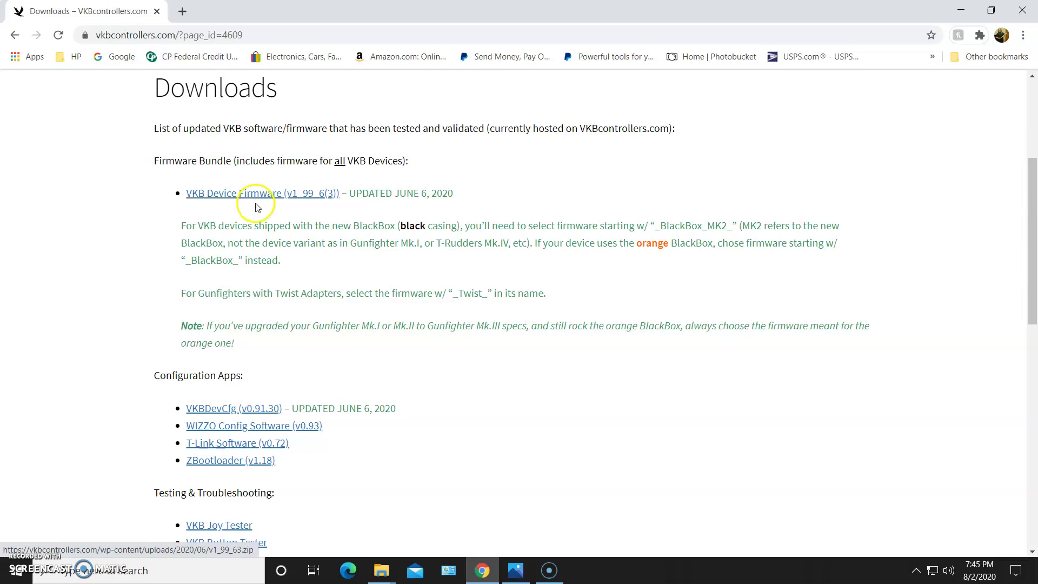
{"action": "left_click", "coordinate": [254, 203]}
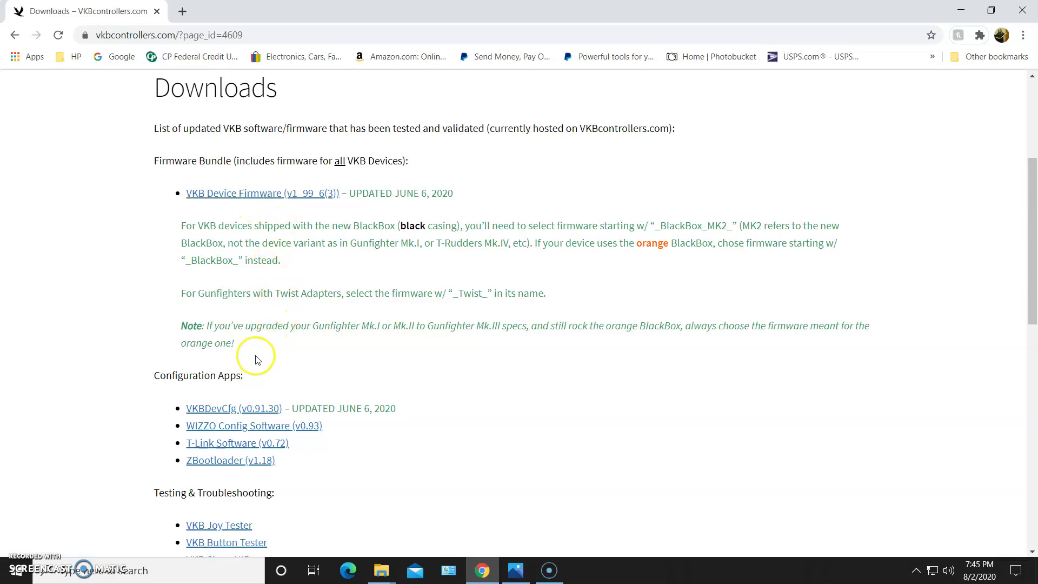
{"action": "left_click", "coordinate": [217, 415]}
{"action": "left_click_drag", "start_coordinate": [218, 417], "coordinate": [258, 420]}
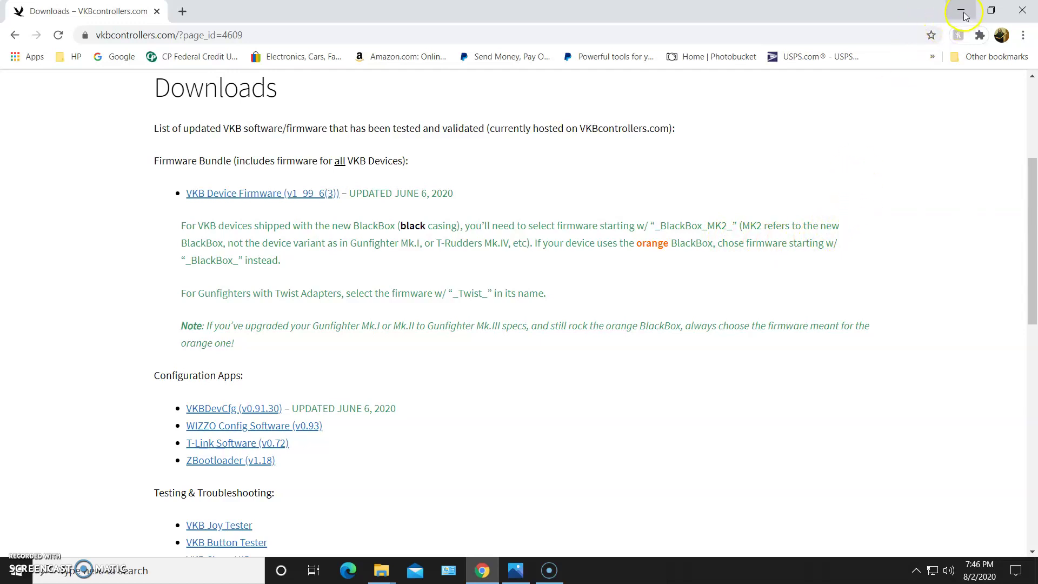
Step: Minimize the browser and open the VKB folder on the desktop
{"action": "left_click", "coordinate": [961, 12]}
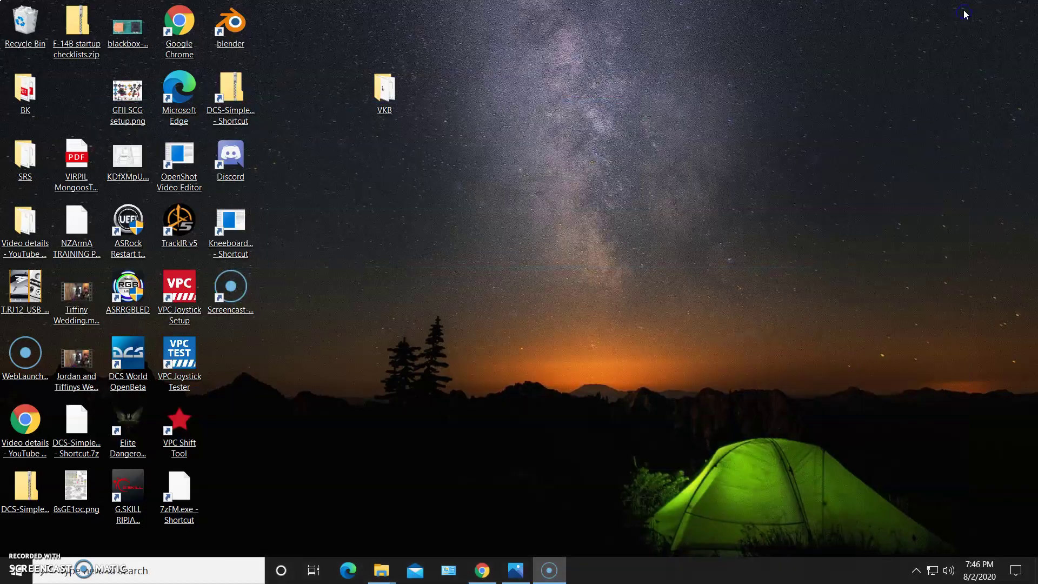
{"action": "left_click", "coordinate": [398, 101]}
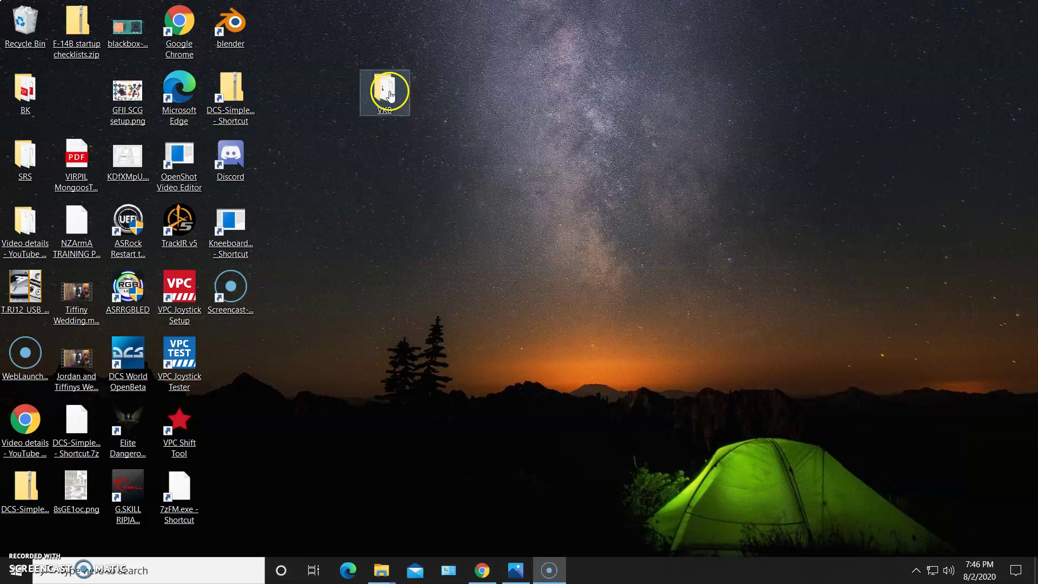
{"action": "double_click", "coordinate": [389, 95]}
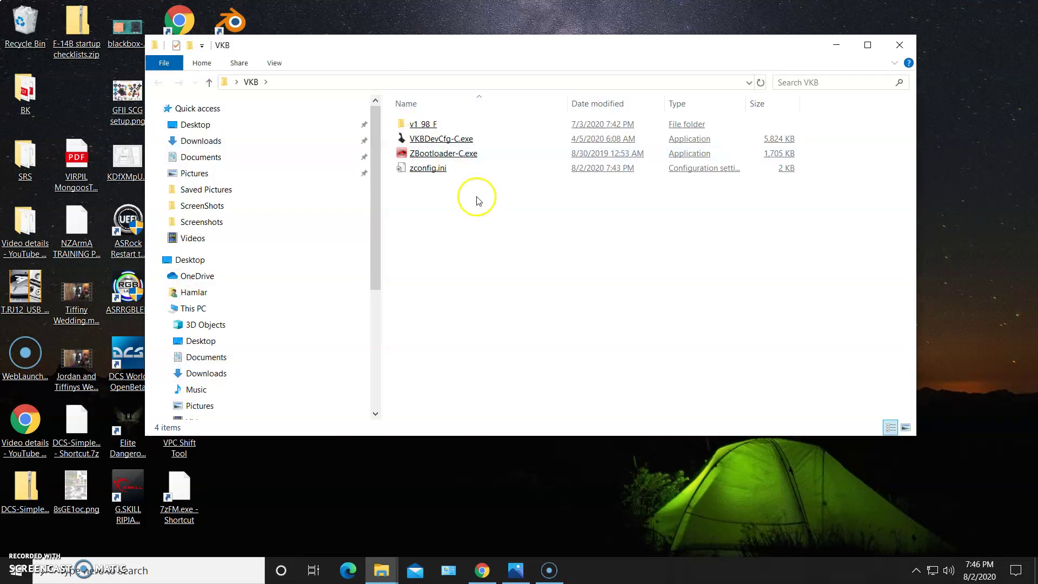
{"action": "left_click", "coordinate": [836, 44]}
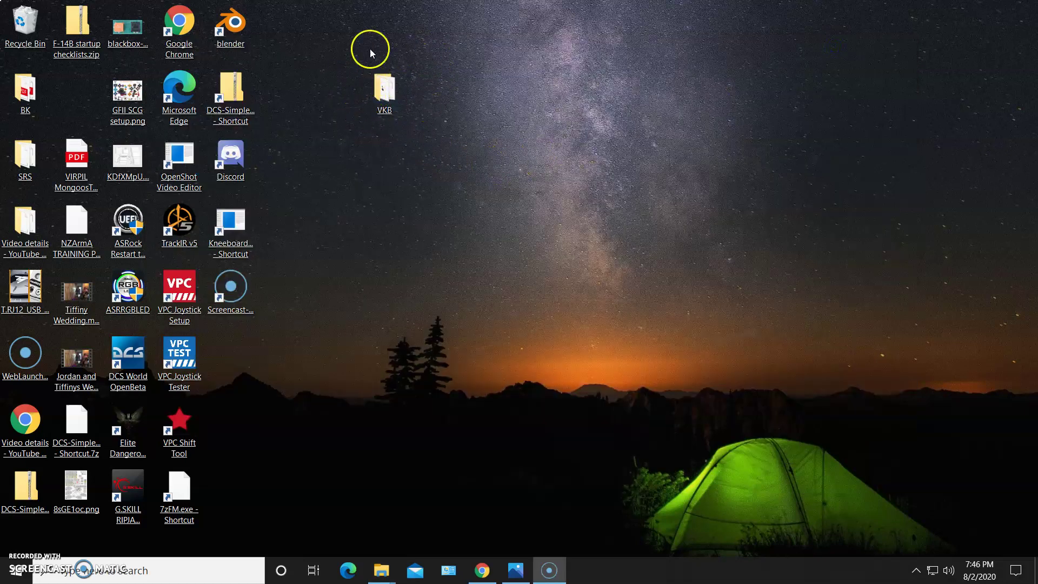
{"action": "double_click", "coordinate": [378, 93]}
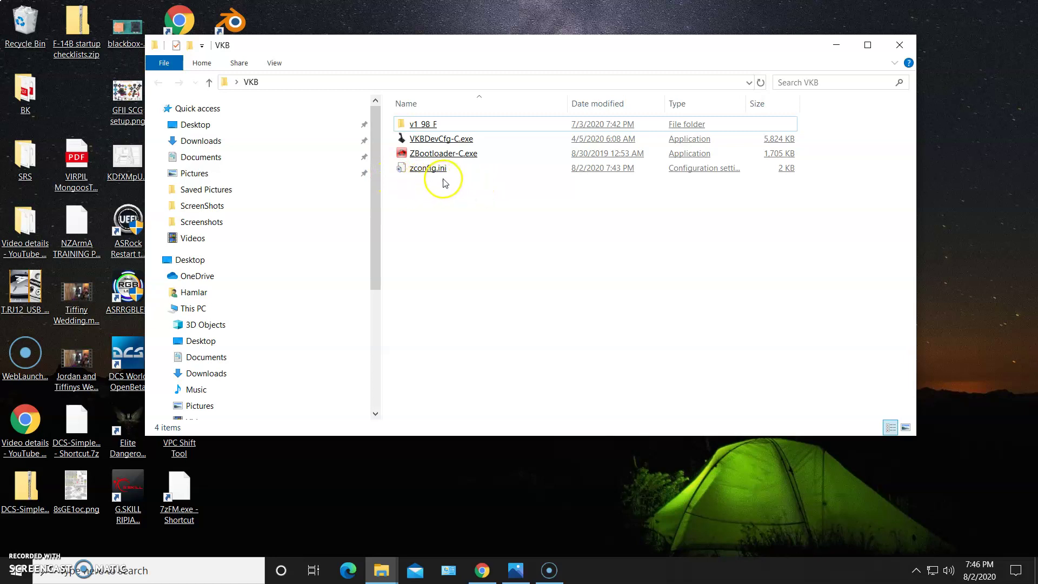
Step: Point out v1_98_F, VKBDevCfg-C.exe, ZBootloader-C.exe and zconfig.ini, then launch VKBDevCfg-C.exe
{"action": "left_click", "coordinate": [424, 126]}
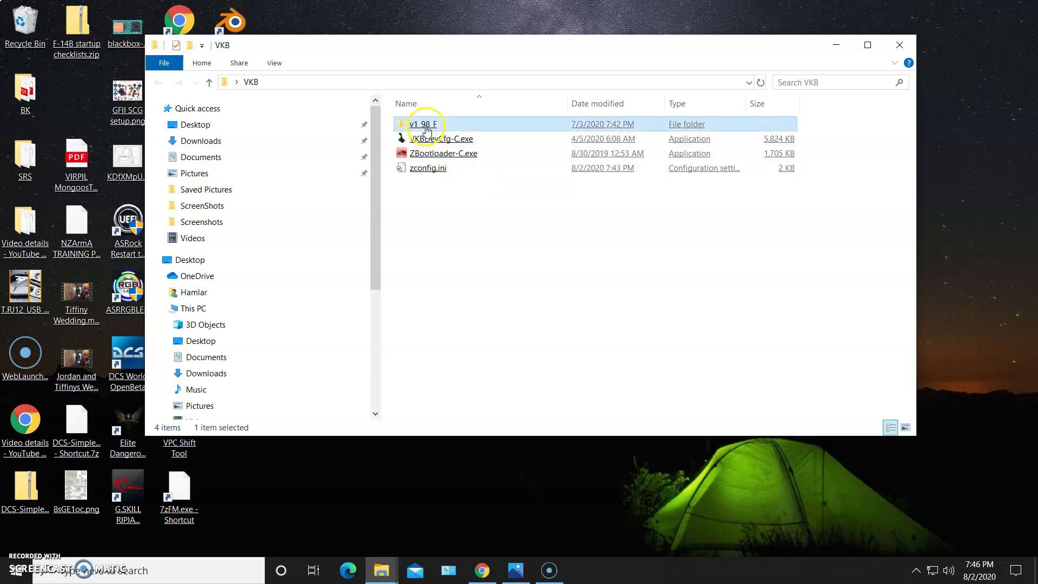
{"action": "left_click", "coordinate": [451, 144]}
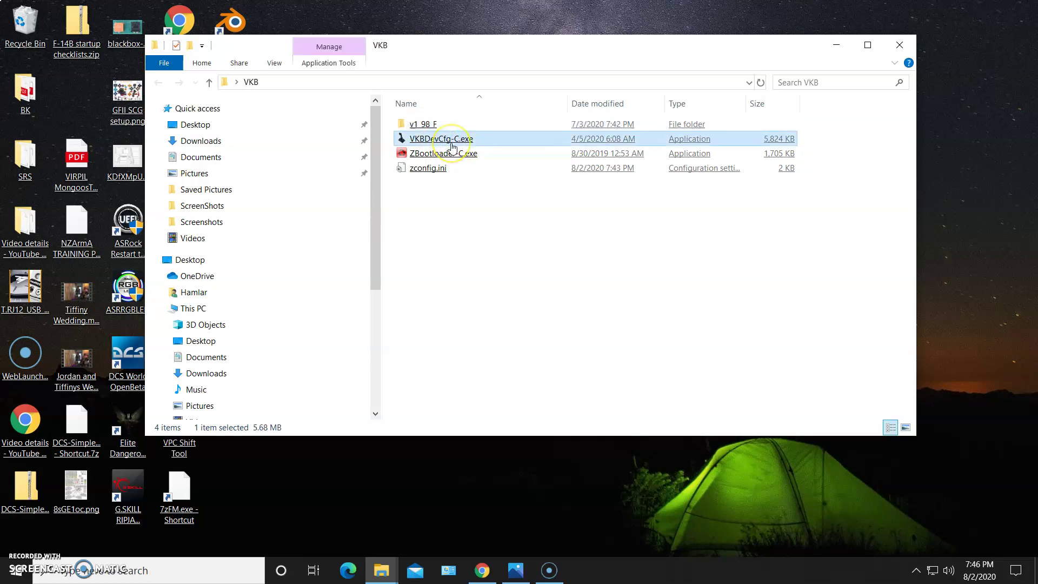
{"action": "left_click", "coordinate": [454, 154]}
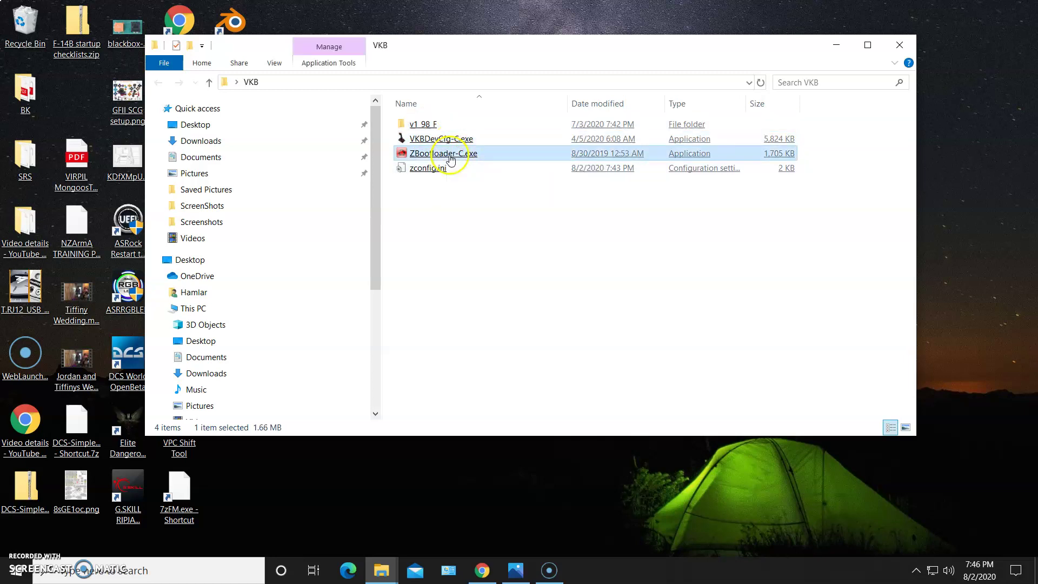
{"action": "left_click", "coordinate": [416, 176]}
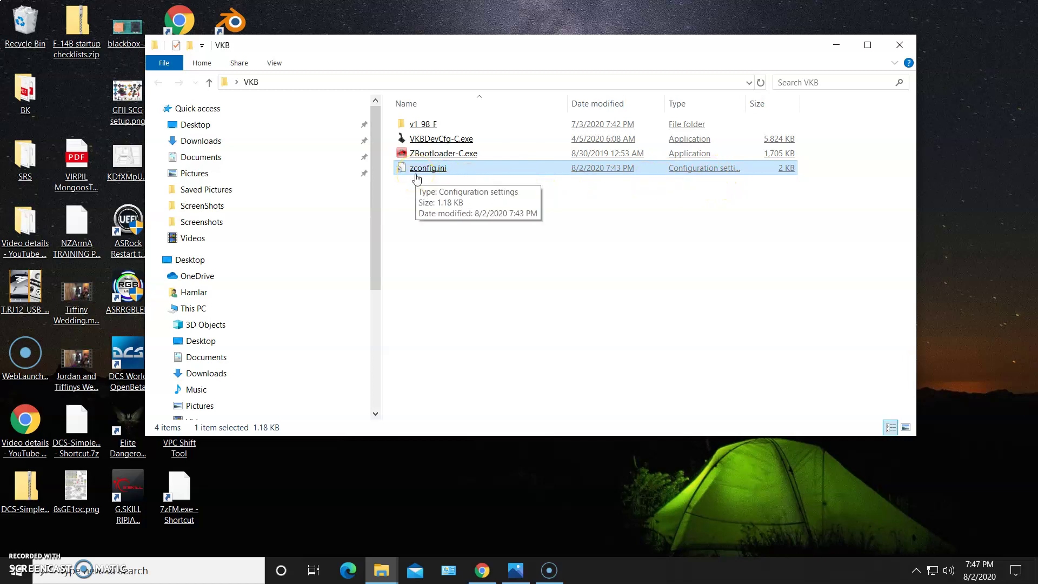
{"action": "left_click", "coordinate": [435, 142]}
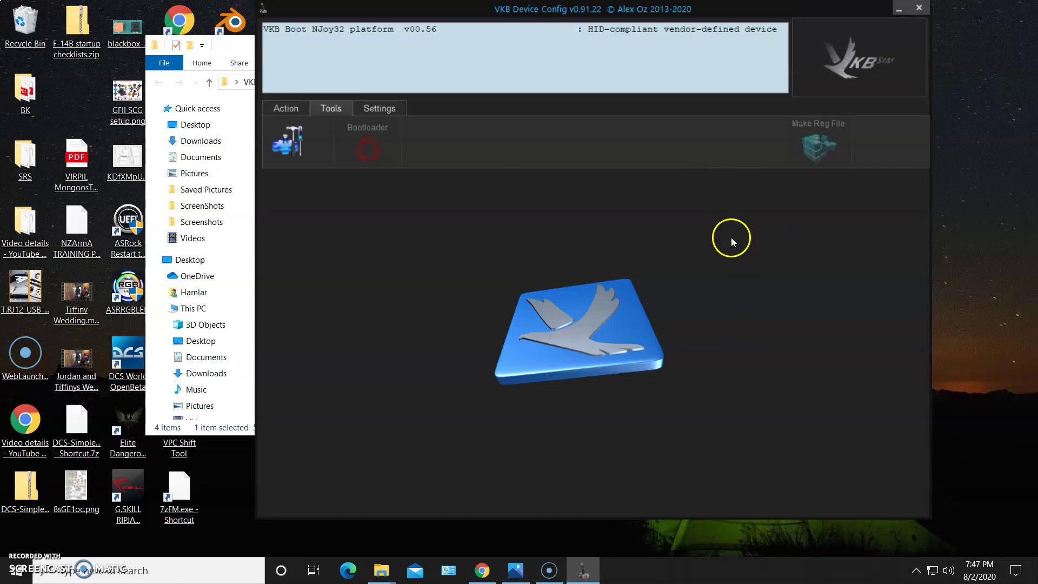
Step: Select the connected boot-mode device and start the Bootloader from the Tools tab
{"action": "left_click", "coordinate": [399, 28]}
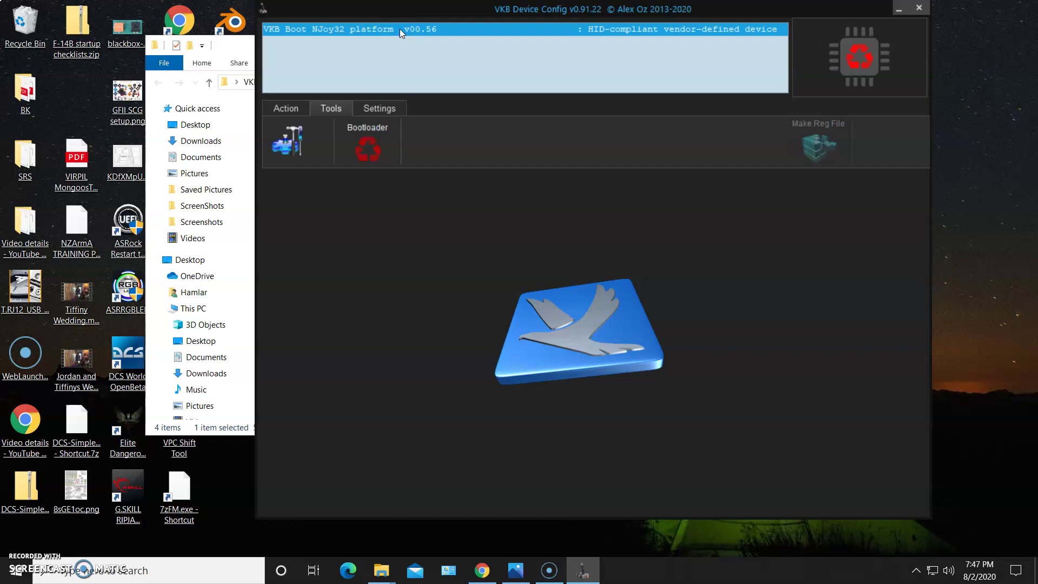
{"action": "left_click", "coordinate": [367, 147]}
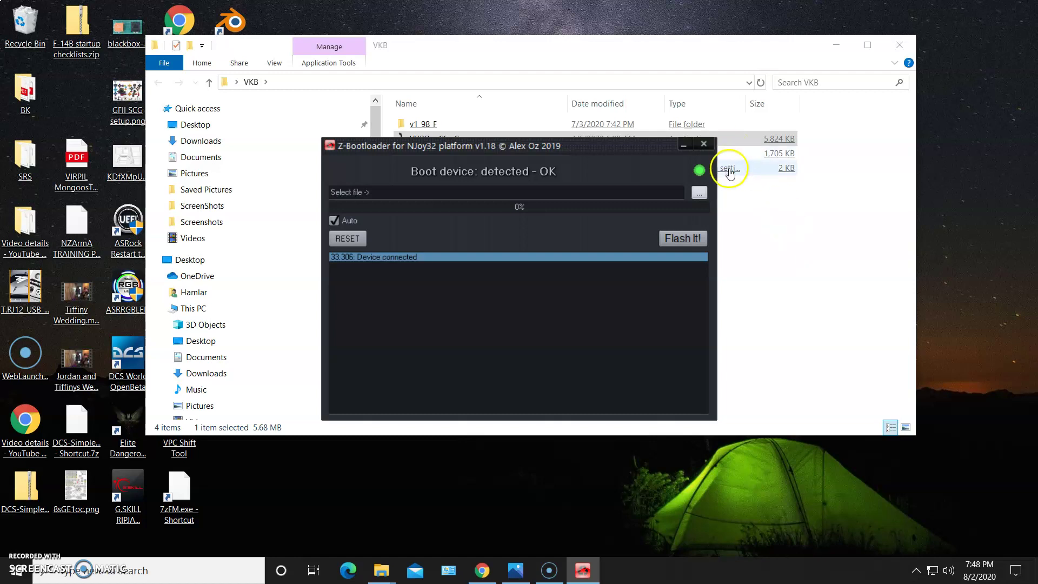
Step: Browse the v1_98_F folder and load _BlackBox_MK2_GF_F14_v1_98_F.vkb into Z-Bootloader
{"action": "left_click", "coordinate": [699, 194]}
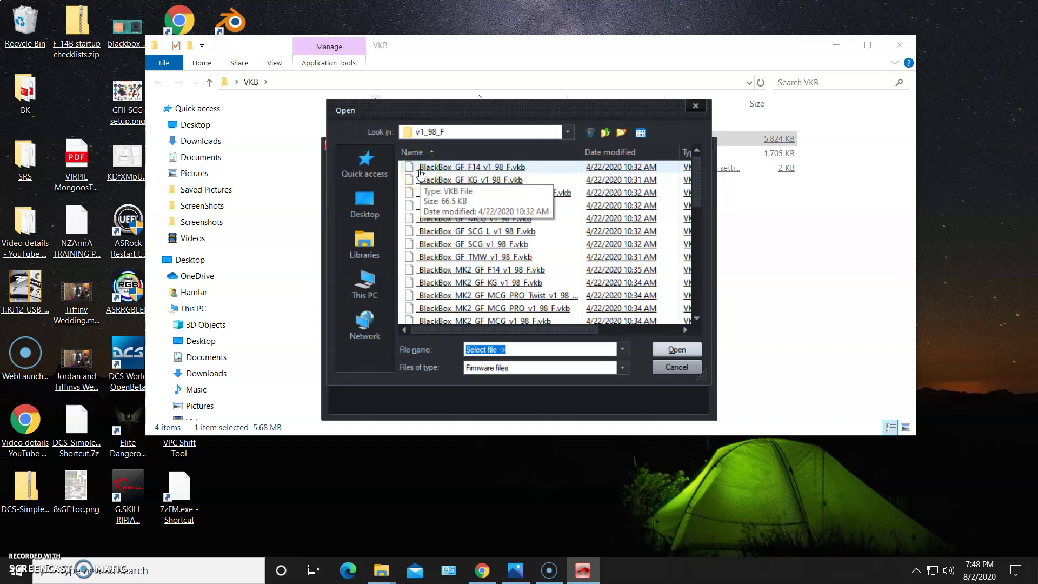
{"action": "left_click", "coordinate": [438, 172]}
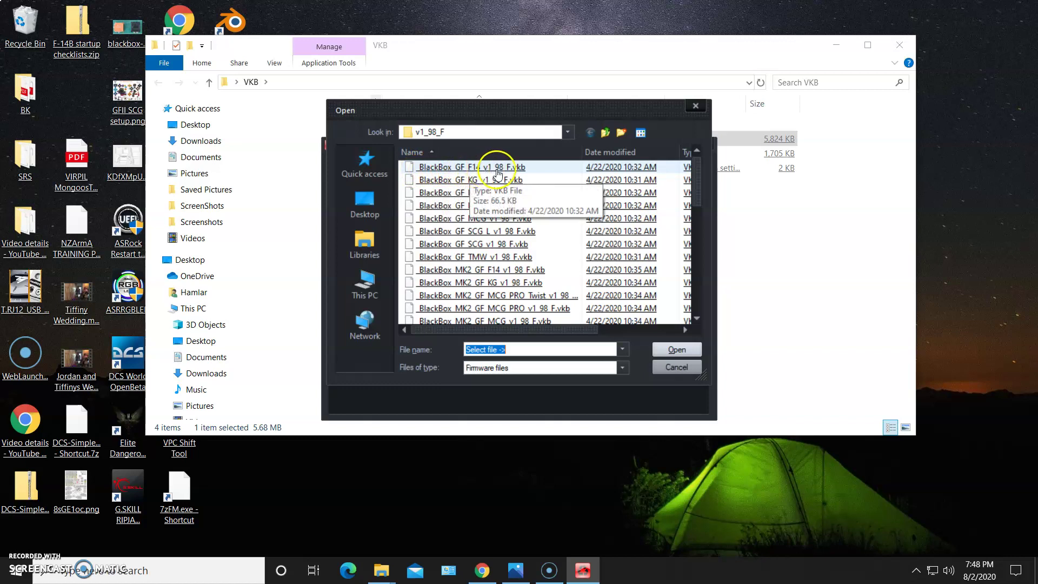
{"action": "scroll", "coordinate": [491, 209], "scroll_direction": "down", "scroll_amount": 1}
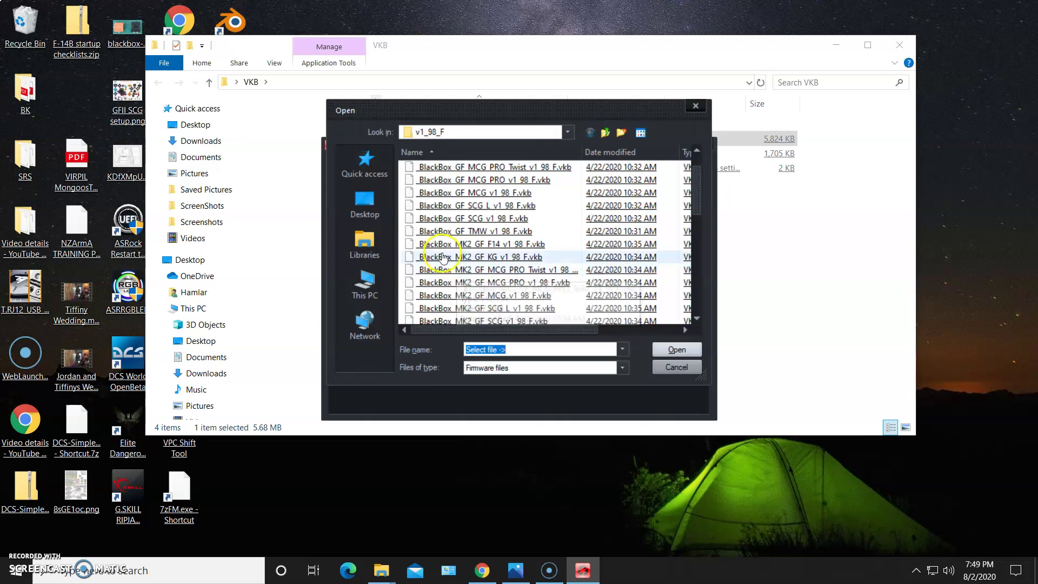
{"action": "left_click", "coordinate": [443, 253]}
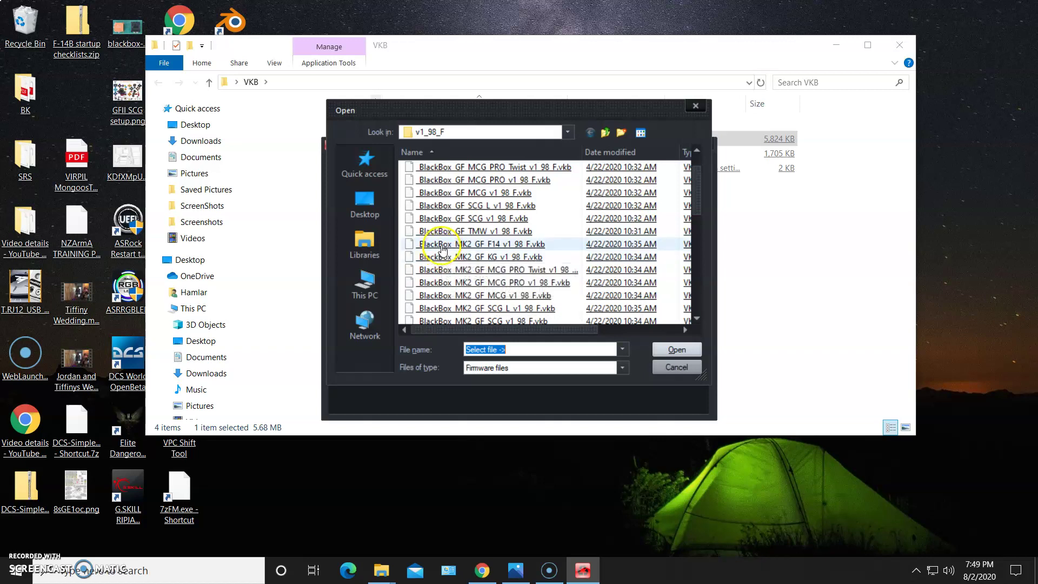
{"action": "mouse_move", "coordinate": [496, 244]}
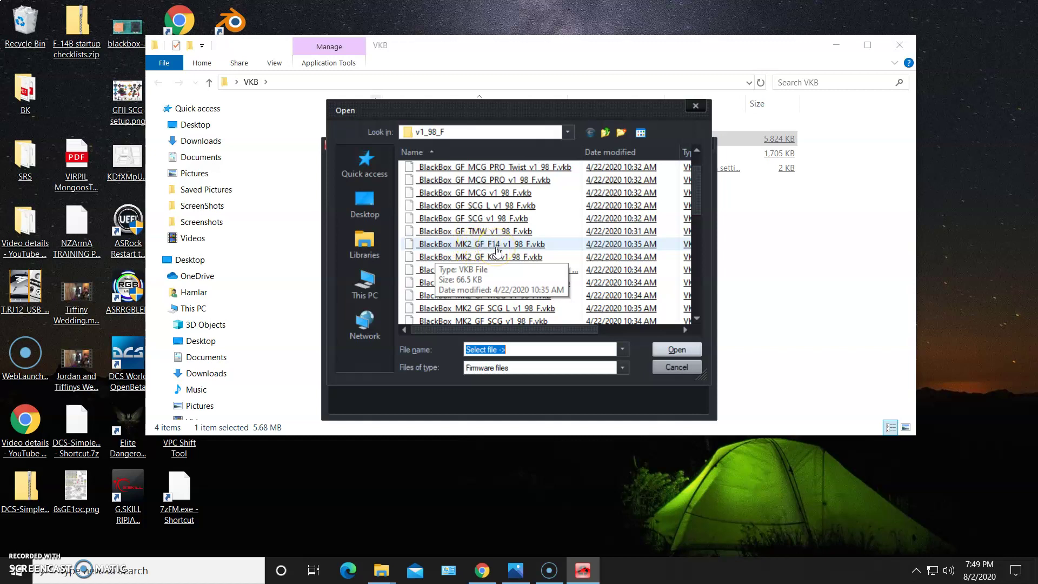
{"action": "double_click", "coordinate": [496, 249]}
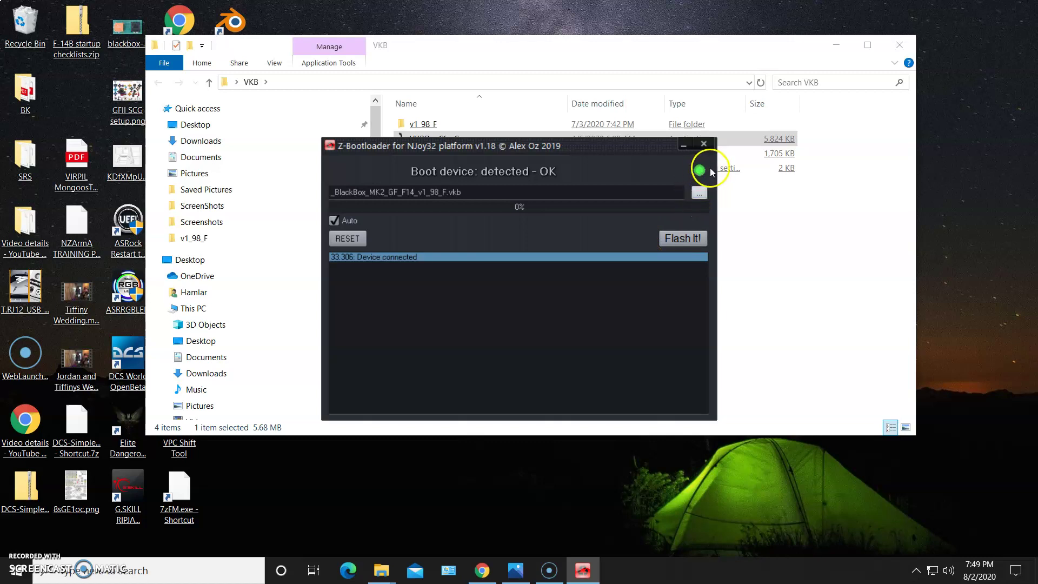
Step: Flash the MK2 F14 firmware with Flash It! until programming reaches 100%
{"action": "left_click", "coordinate": [678, 241]}
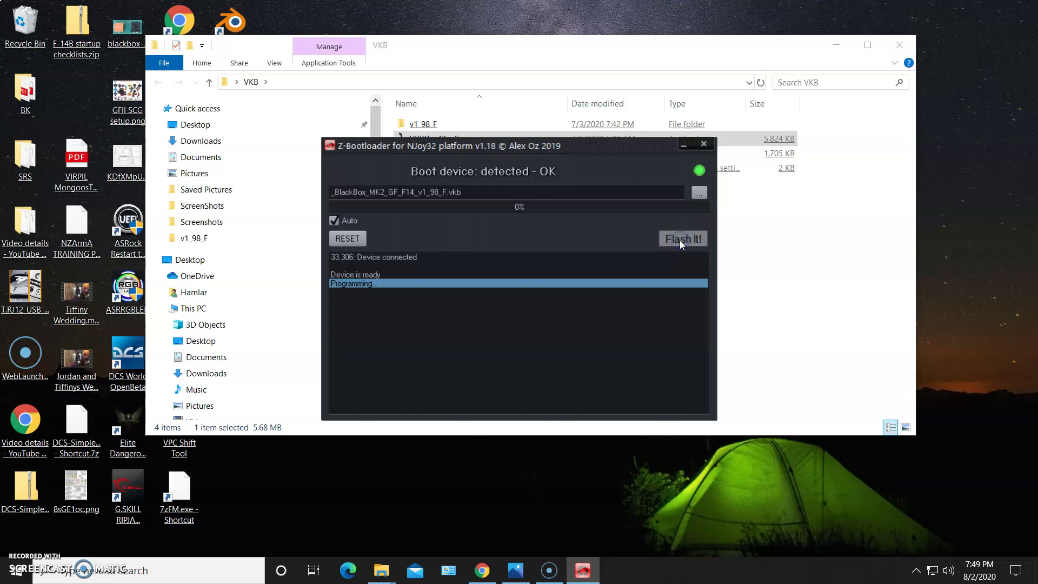
{"action": "left_click_drag", "start_coordinate": [696, 247], "coordinate": [797, 280]}
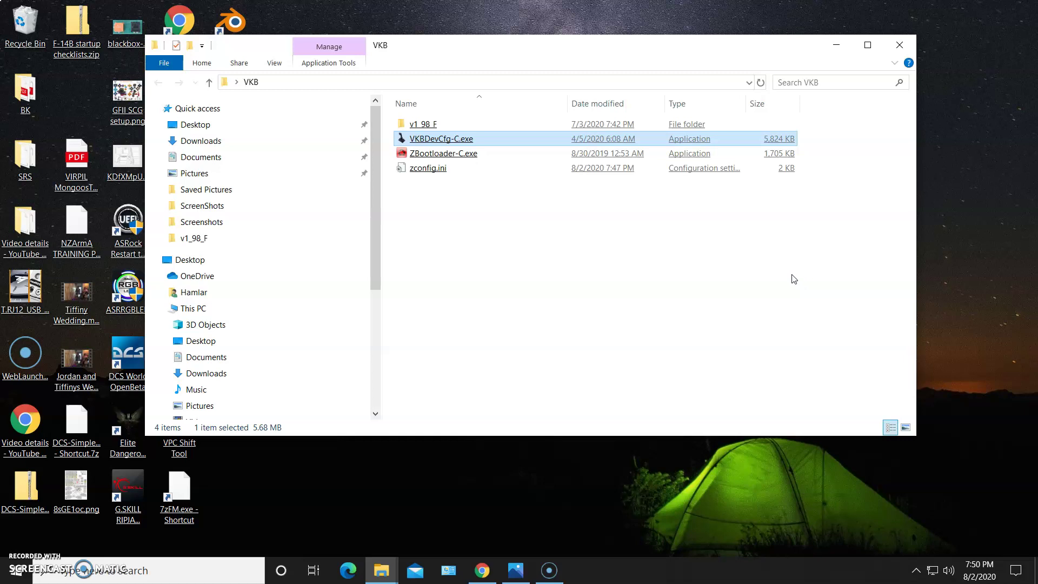
Step: Launch VKBDevCfg-C.exe, reposition its window, and select the Gunfighter F14 on firmware v1.98F
{"action": "left_click", "coordinate": [770, 267]}
{"action": "double_click", "coordinate": [435, 145]}
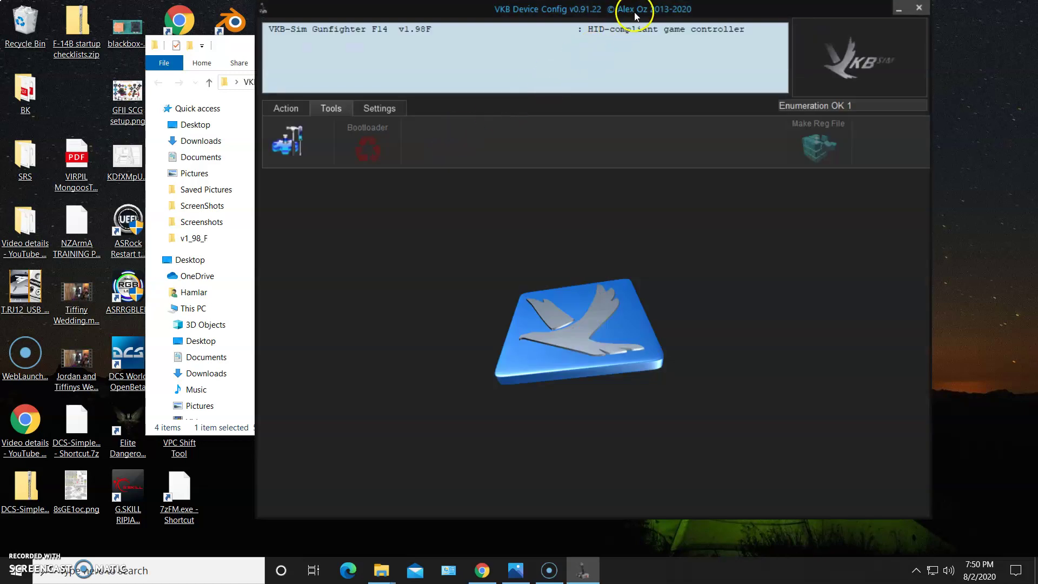
{"action": "left_click_drag", "start_coordinate": [635, 15], "coordinate": [529, 28]}
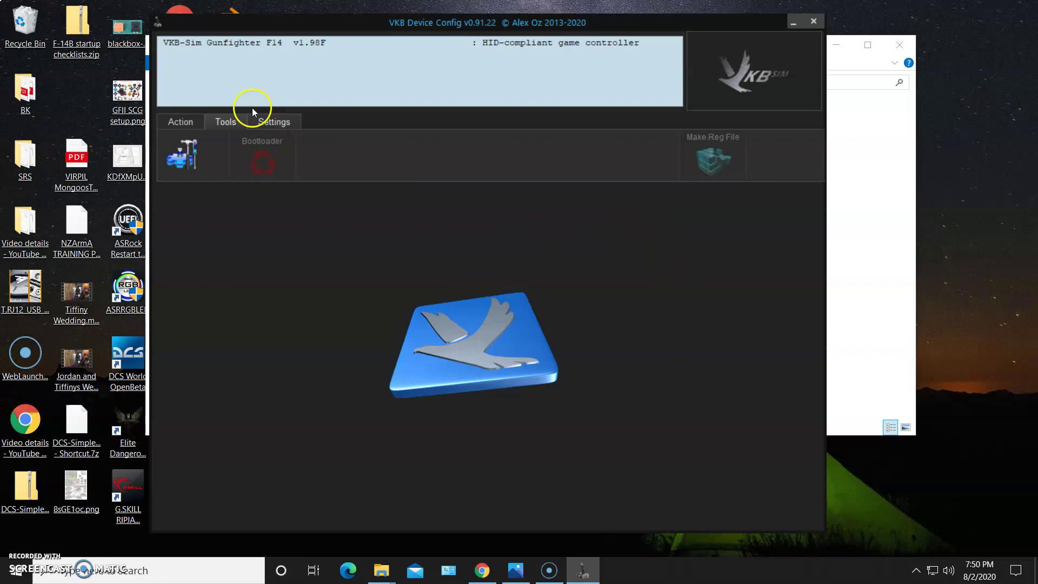
{"action": "left_click", "coordinate": [258, 44]}
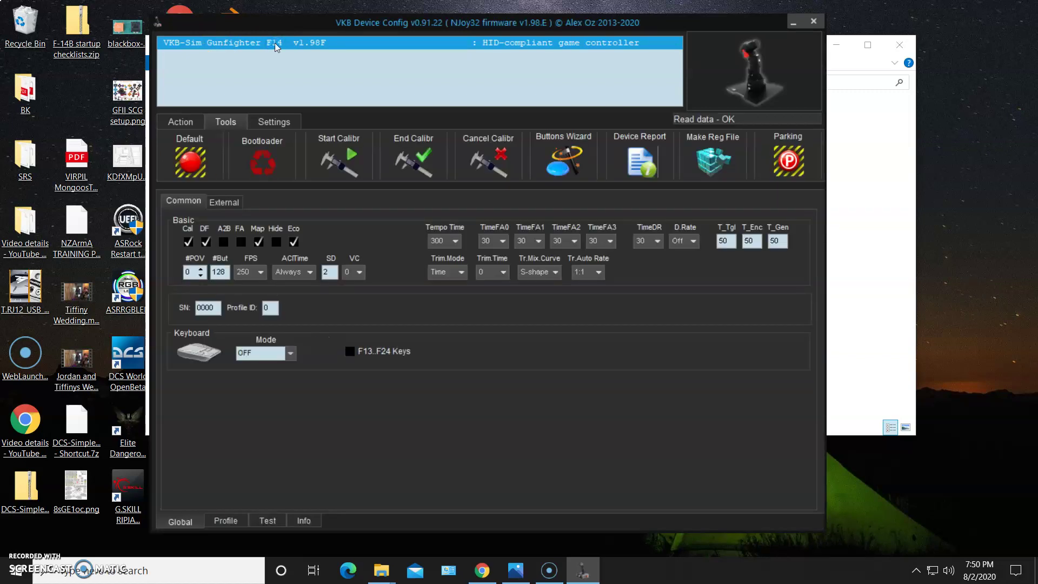
Step: Restore the Gunfighter F14 defaults from the Tools tab and acknowledge the calibration warning
{"action": "left_click", "coordinate": [728, 78]}
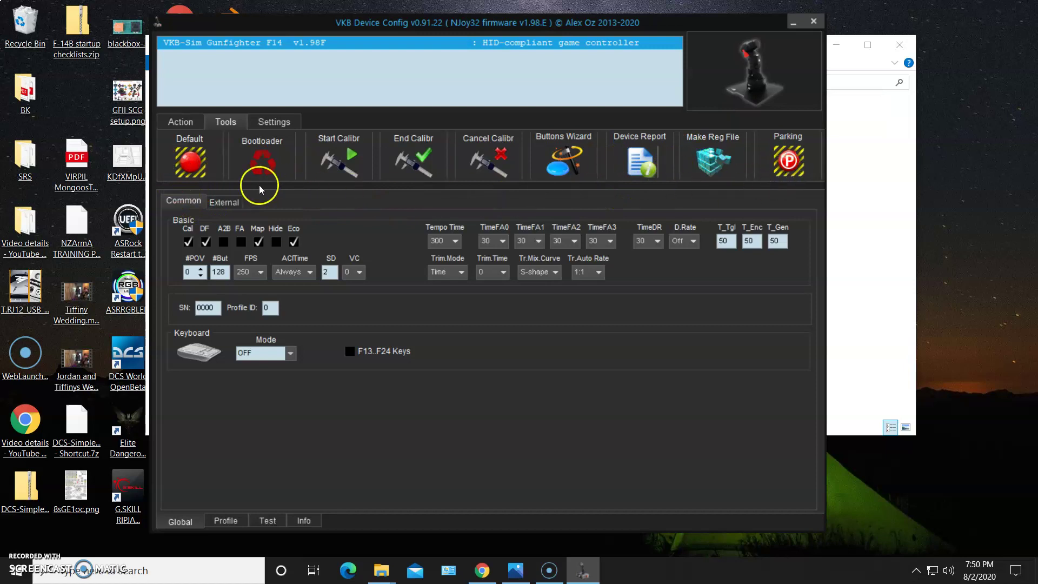
{"action": "left_click", "coordinate": [186, 164]}
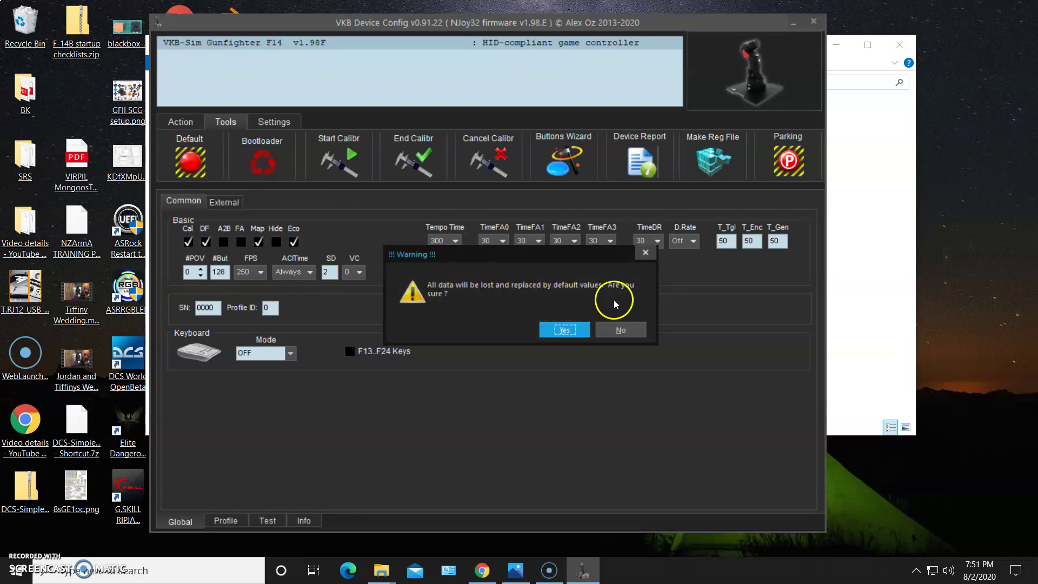
{"action": "left_click", "coordinate": [571, 331]}
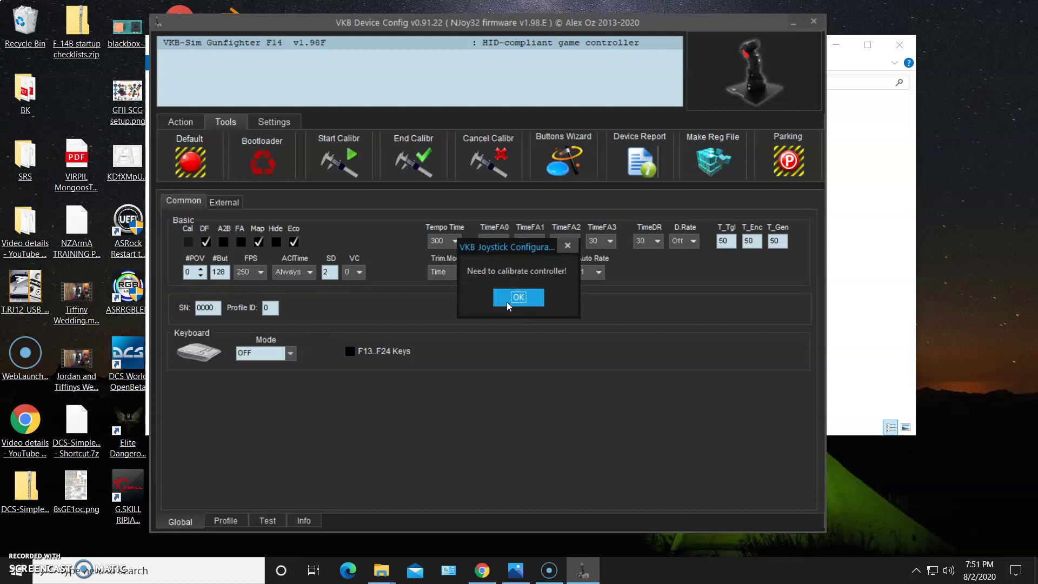
{"action": "left_click", "coordinate": [522, 300]}
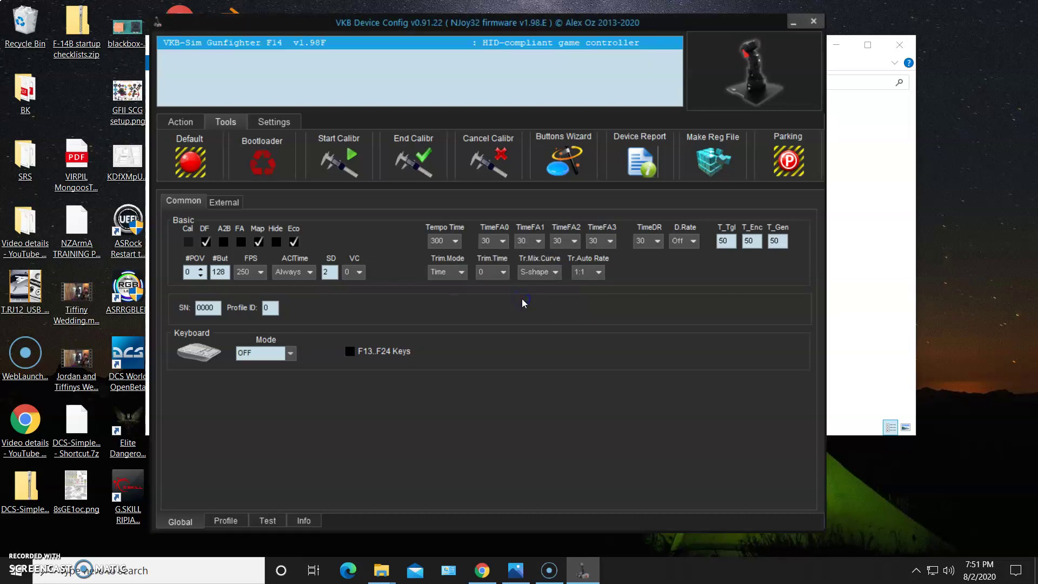
Step: Start calibration and watch the Axes1 test readings while moving the grip through its range
{"action": "left_click", "coordinate": [350, 158]}
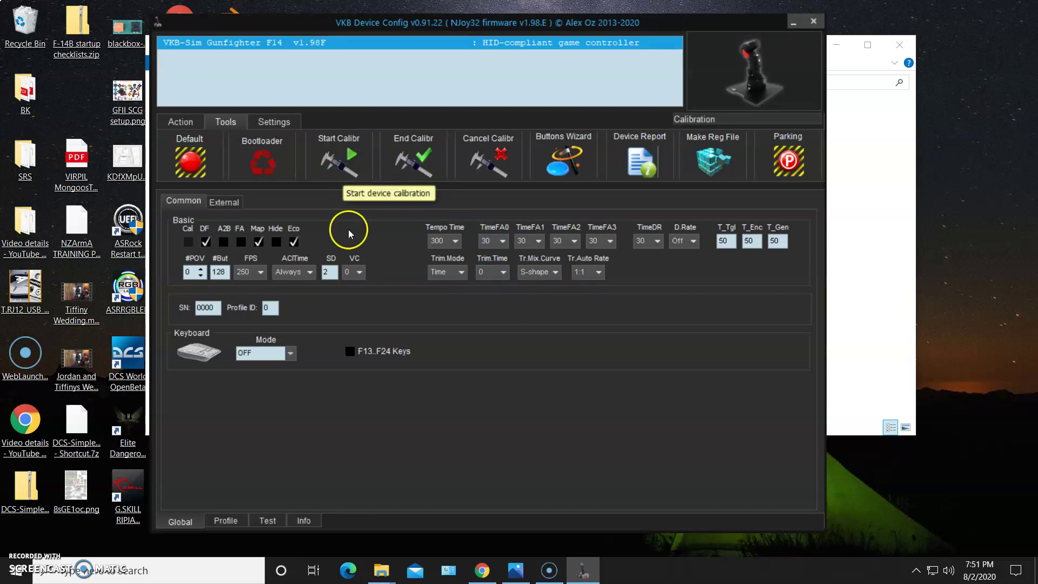
{"action": "left_click", "coordinate": [267, 521]}
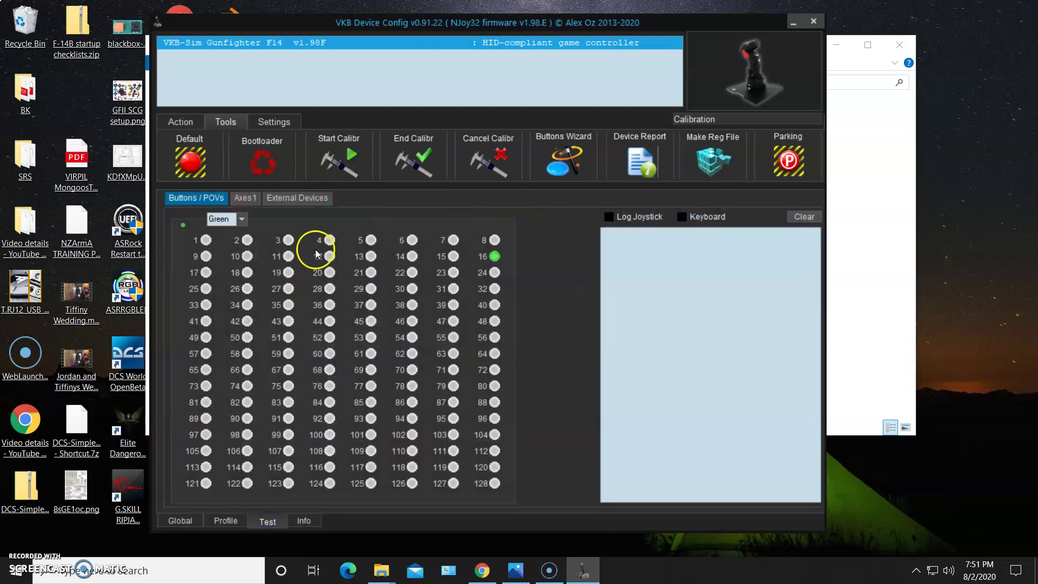
{"action": "left_click", "coordinate": [246, 198]}
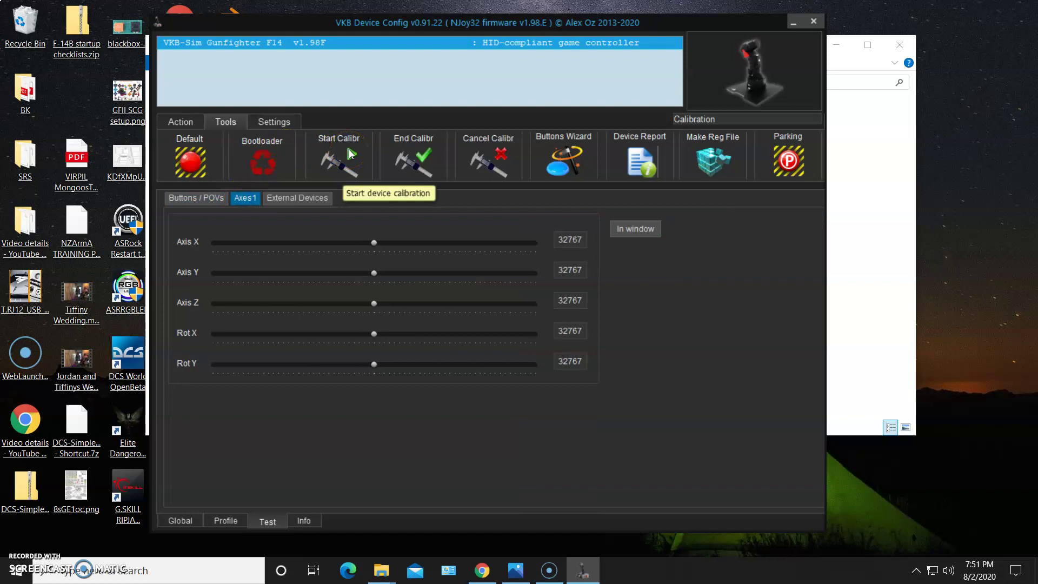
{"action": "left_click", "coordinate": [349, 154]}
{"action": "left_click", "coordinate": [386, 196]}
{"action": "left_click", "coordinate": [783, 286]}
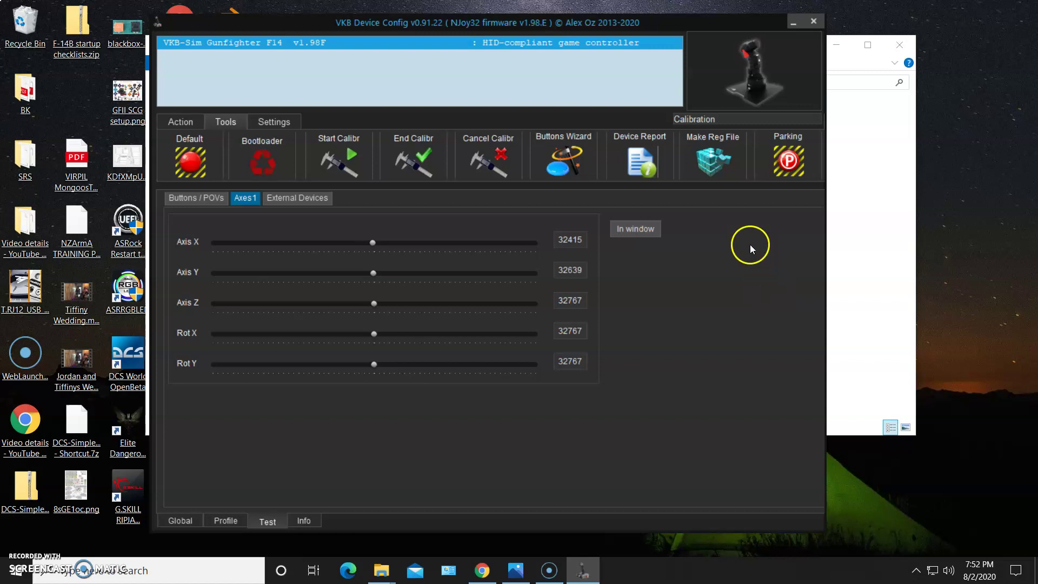
Step: End calibration so the F14's X and Y axes rest near centre
{"action": "left_click", "coordinate": [422, 162]}
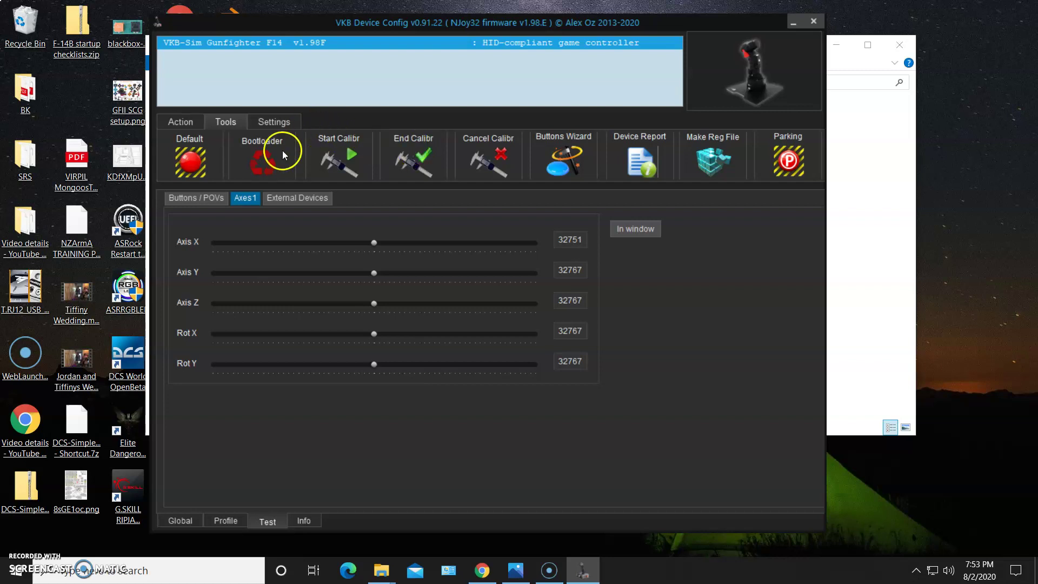
Step: Switch the Test page to Buttons / POVs and press grip buttons to watch indicators light
{"action": "left_click", "coordinate": [204, 207]}
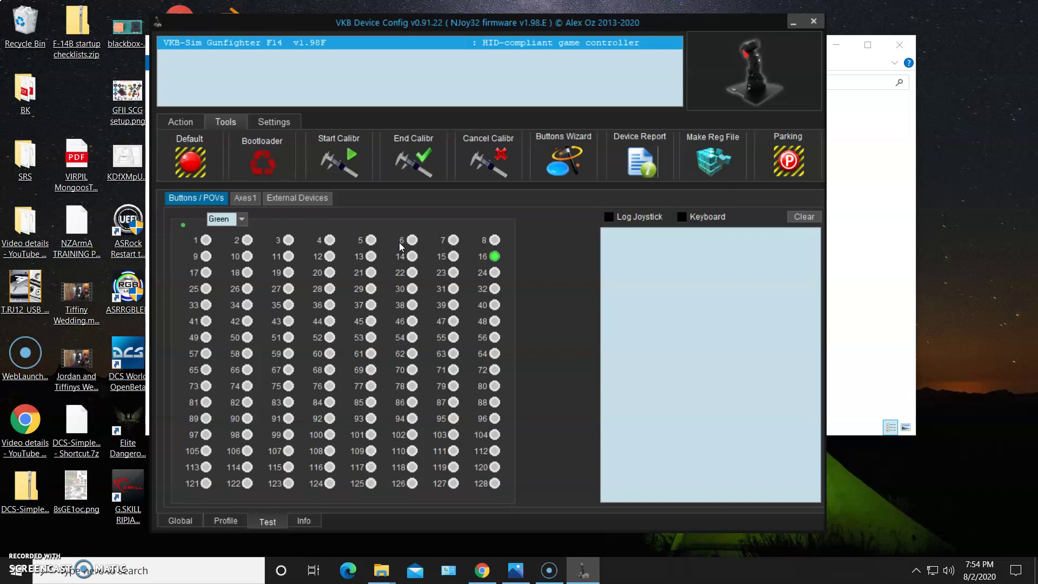
Step: Review the profile's axis settings and the device's global settings panels
{"action": "left_click", "coordinate": [400, 244]}
{"action": "left_click", "coordinate": [221, 520]}
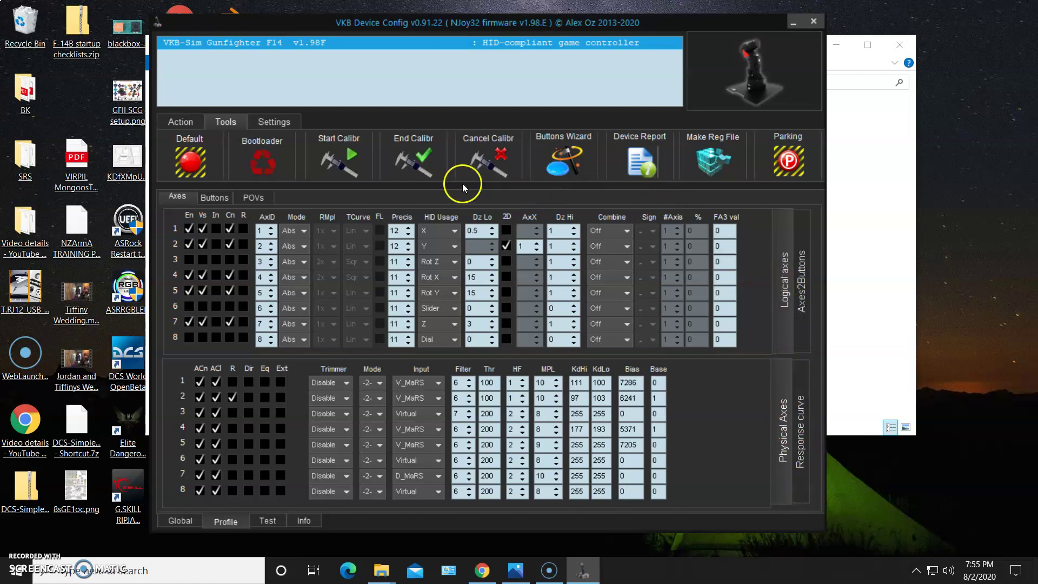
{"action": "left_click", "coordinate": [185, 520]}
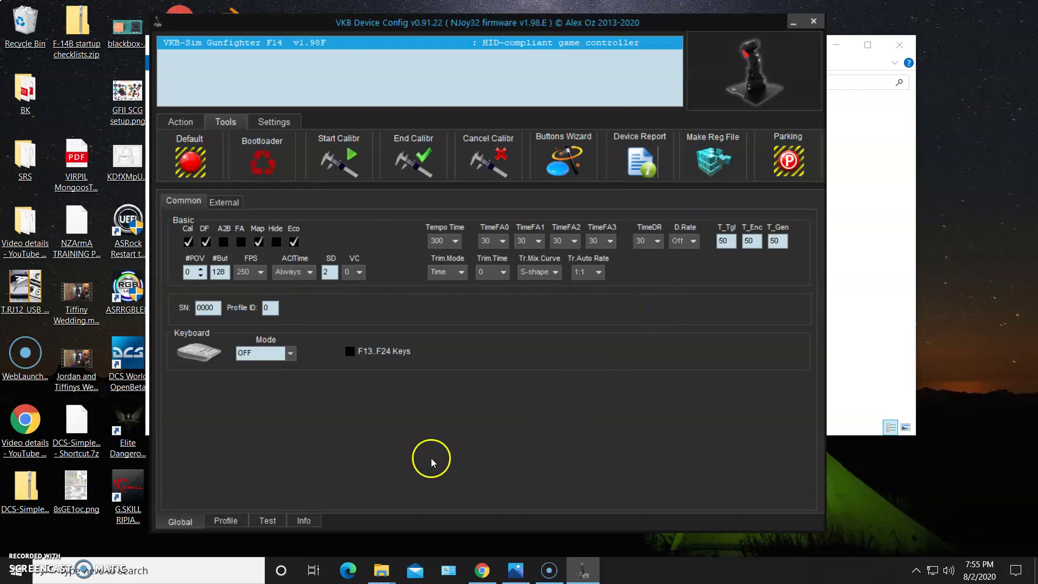
{"action": "left_click", "coordinate": [221, 521]}
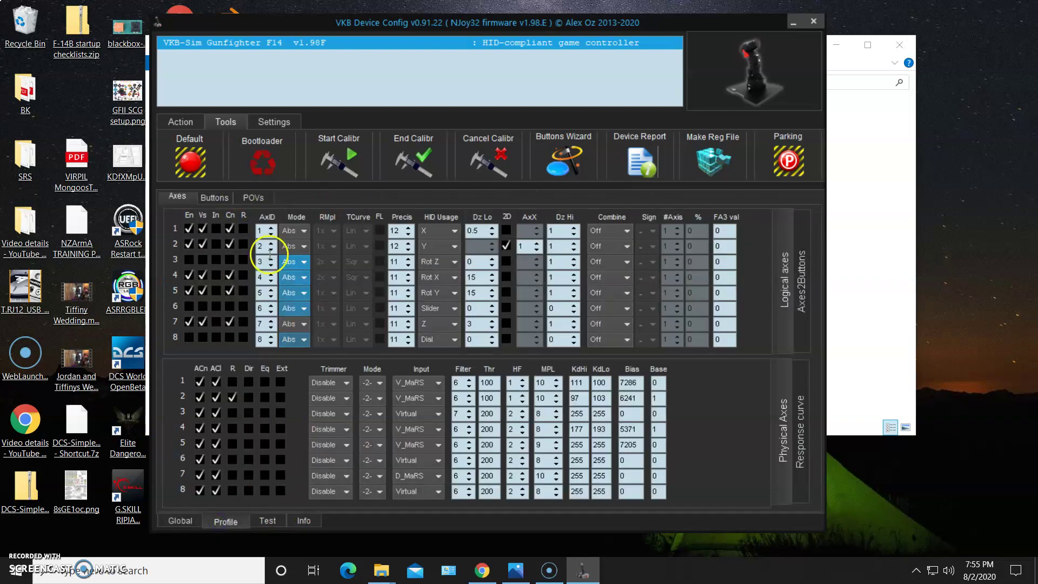
Step: Browse the top Settings, Action and Tools panels
{"action": "left_click", "coordinate": [272, 121]}
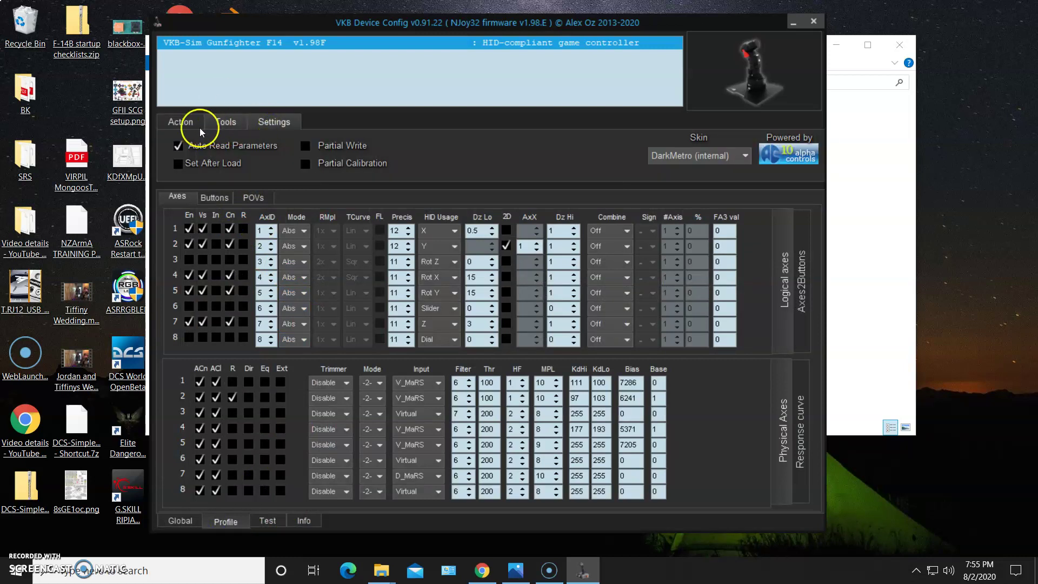
{"action": "left_click", "coordinate": [182, 123]}
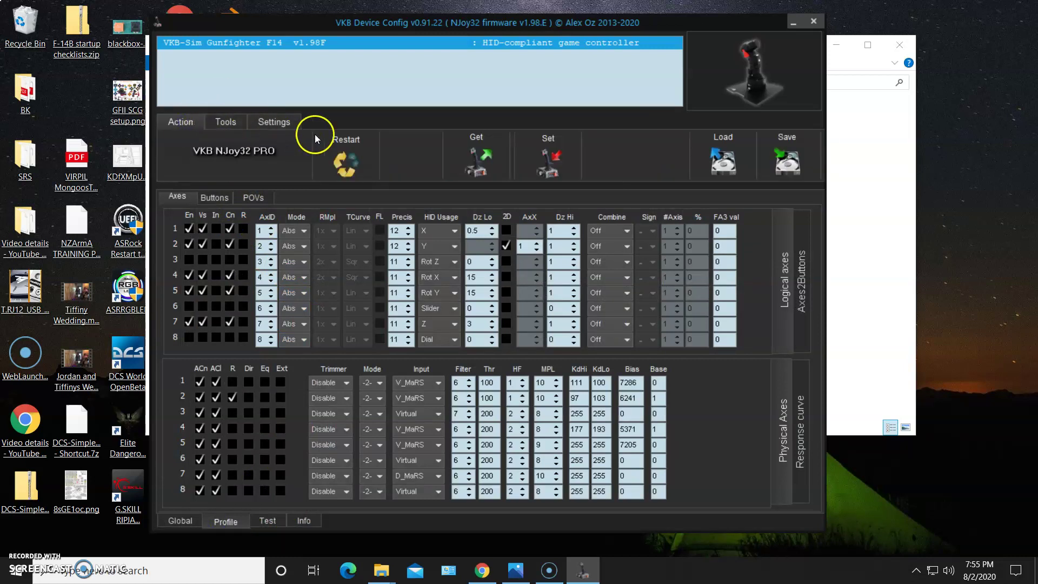
{"action": "left_click", "coordinate": [217, 100]}
{"action": "left_click", "coordinate": [273, 122]}
{"action": "left_click", "coordinate": [226, 122]}
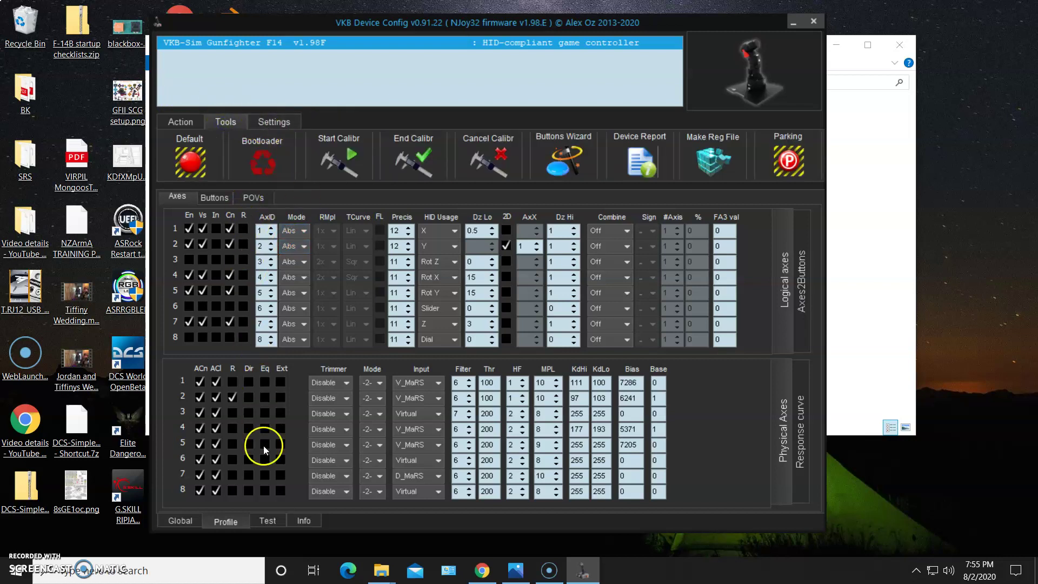
Step: Revisit the button test, Action, Settings, Tools and axis profile panels, ending on the button test grid
{"action": "left_click", "coordinate": [272, 524]}
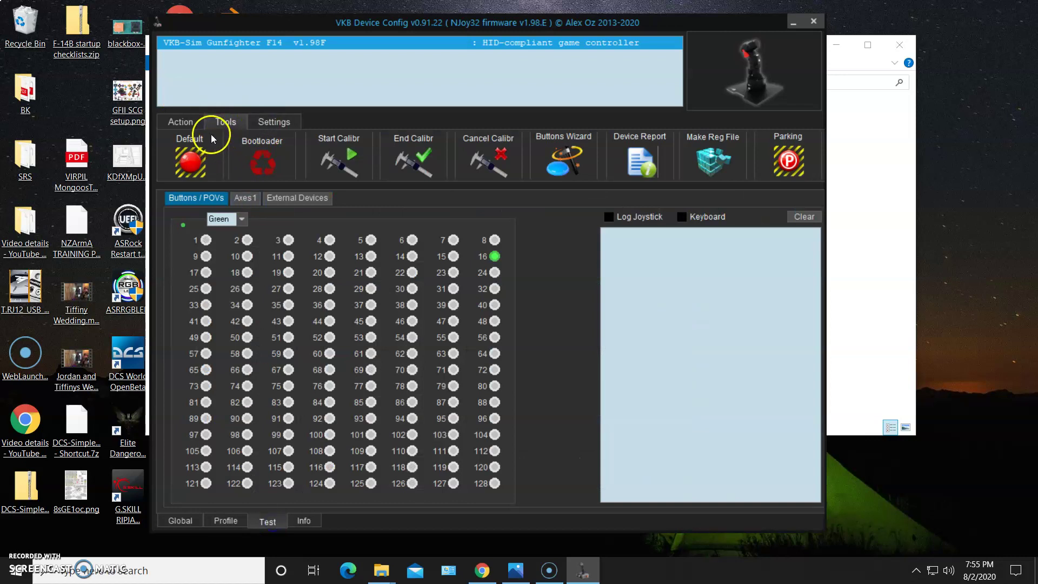
{"action": "left_click", "coordinate": [191, 122]}
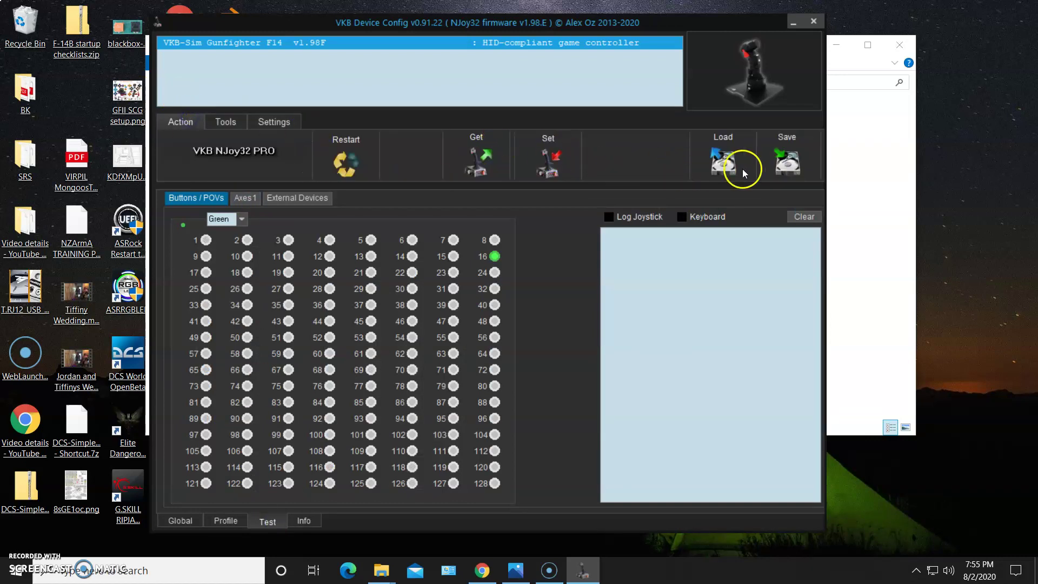
{"action": "left_click", "coordinate": [288, 121]}
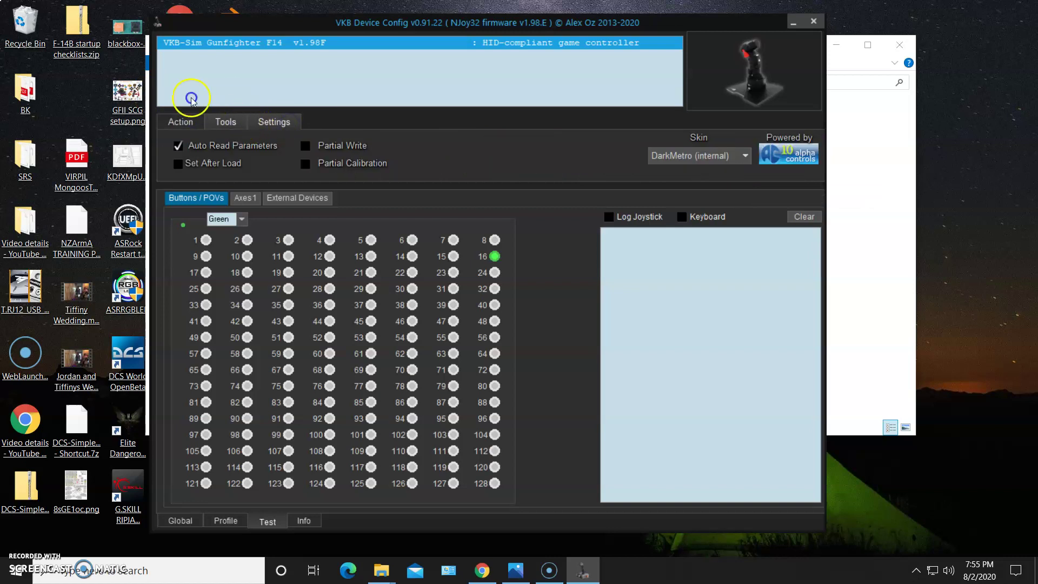
{"action": "left_click", "coordinate": [235, 122]}
{"action": "left_click", "coordinate": [181, 120]}
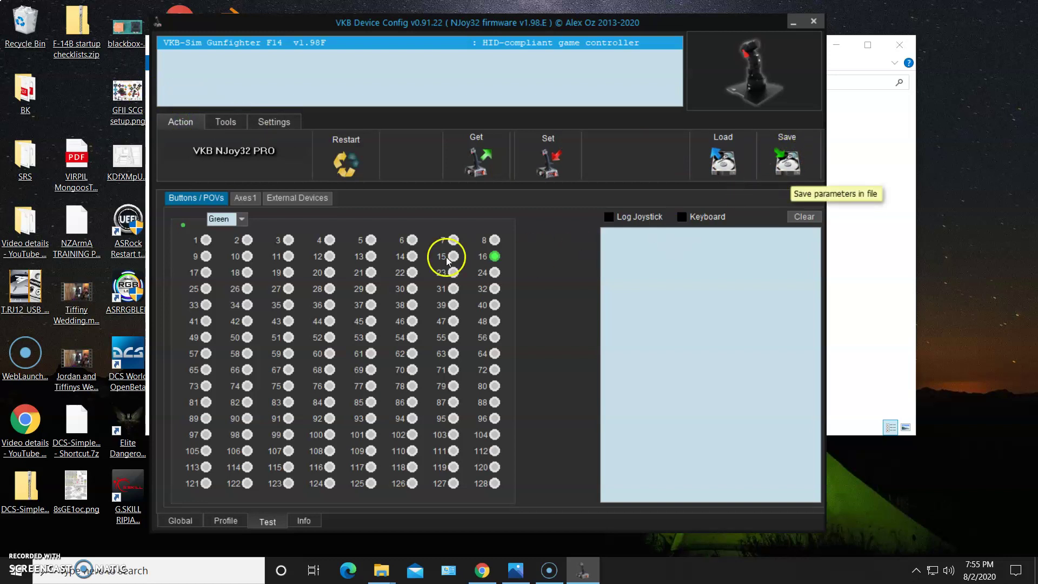
{"action": "left_click", "coordinate": [232, 121]}
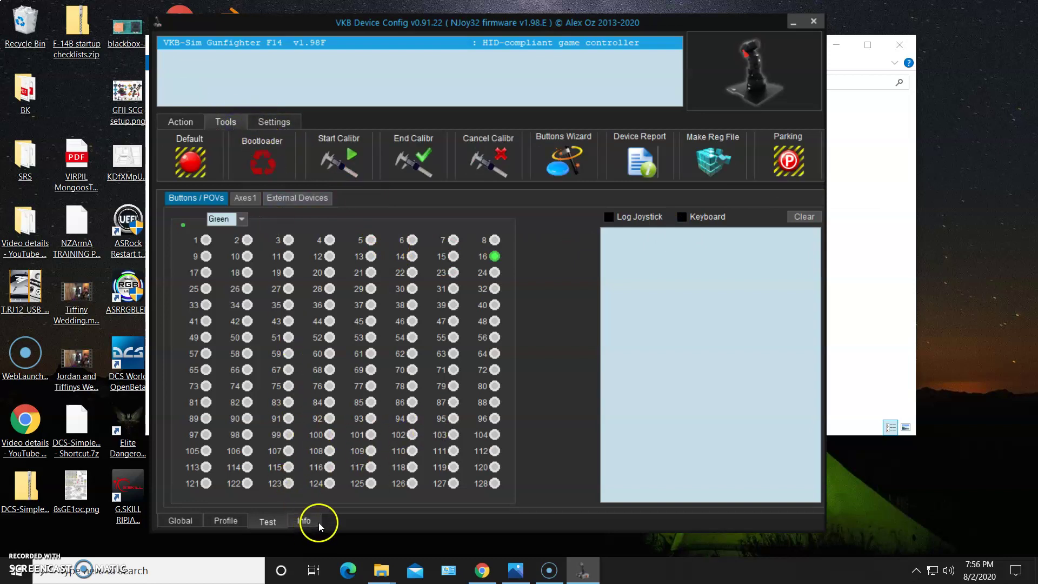
{"action": "left_click", "coordinate": [230, 519]}
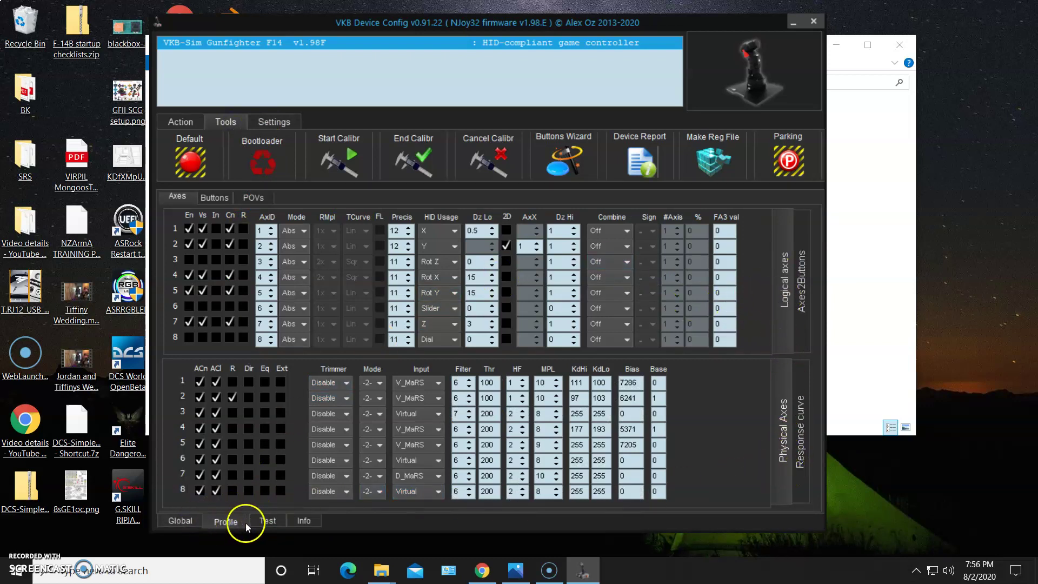
{"action": "left_click", "coordinate": [267, 520]}
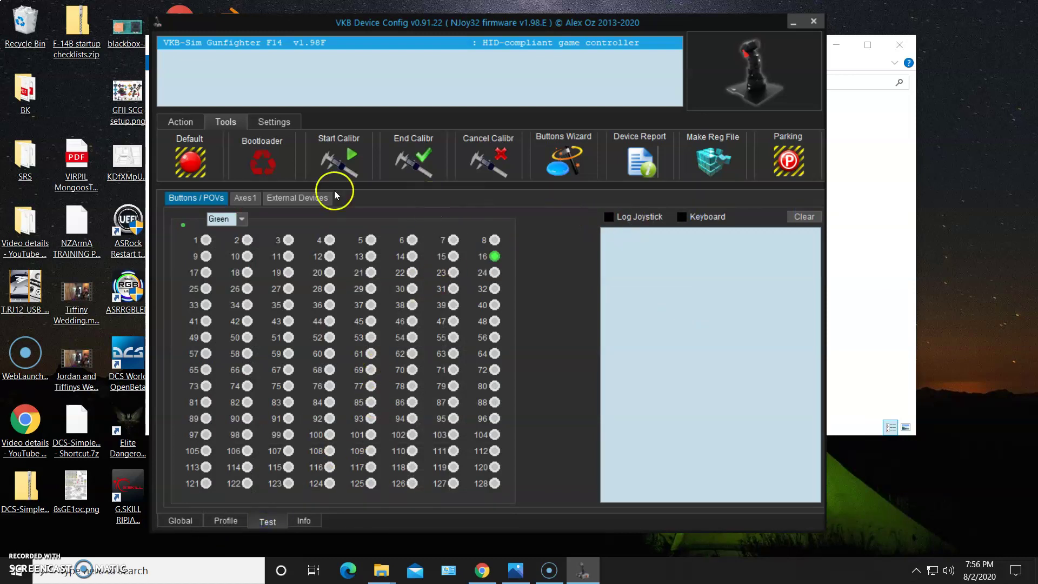
Step: In the device Action panel, use Save to write the device parameters to a file
{"action": "left_click", "coordinate": [188, 122]}
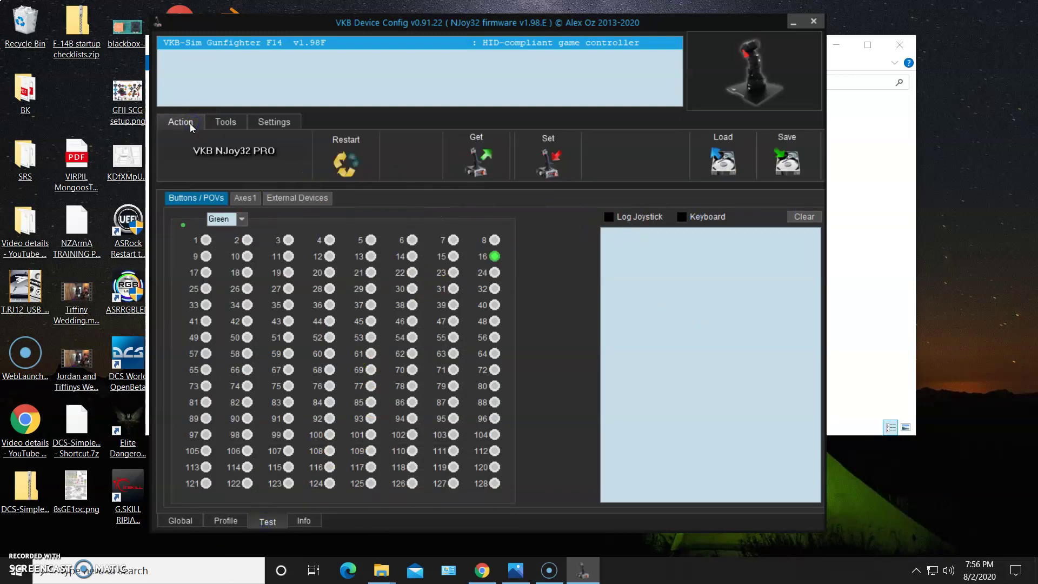
{"action": "left_click", "coordinate": [788, 162]}
{"action": "left_click", "coordinate": [786, 168]}
Step: Start a parameter Load, cancel the Open dialog, and acknowledge the 'File not exists or incorrect path' error
{"action": "left_click", "coordinate": [724, 168]}
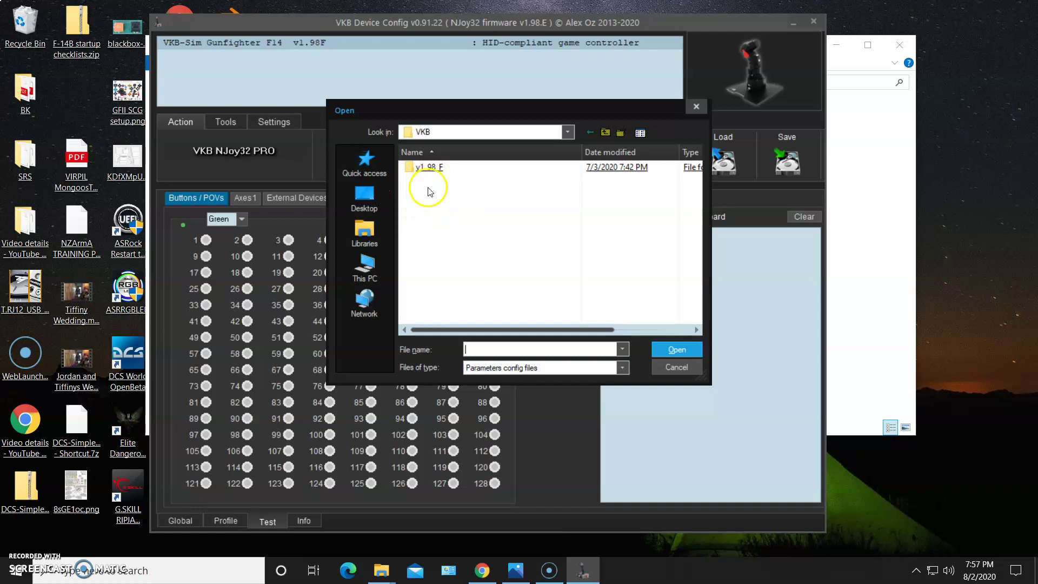
{"action": "left_click", "coordinate": [695, 109]}
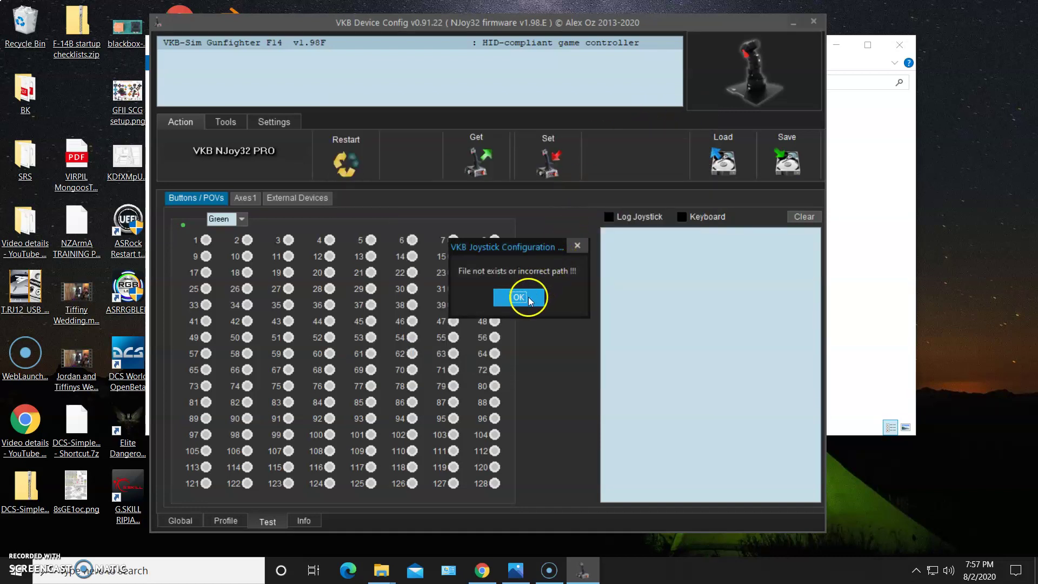
{"action": "left_click", "coordinate": [528, 296]}
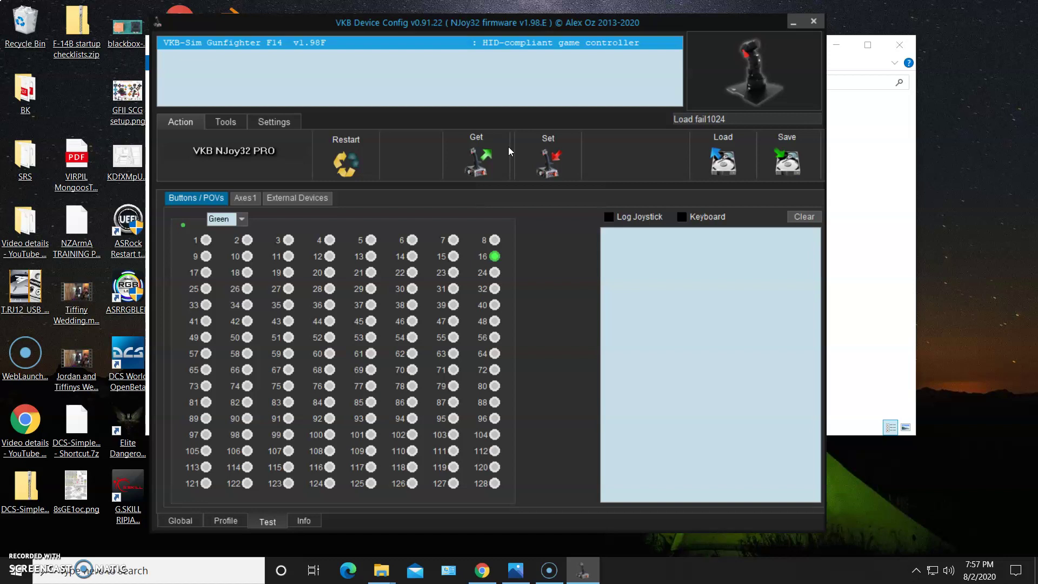
Step: Go from Tools through Profile to the Test page's Axes1 readout, with all five axes at 32767
{"action": "left_click", "coordinate": [227, 122]}
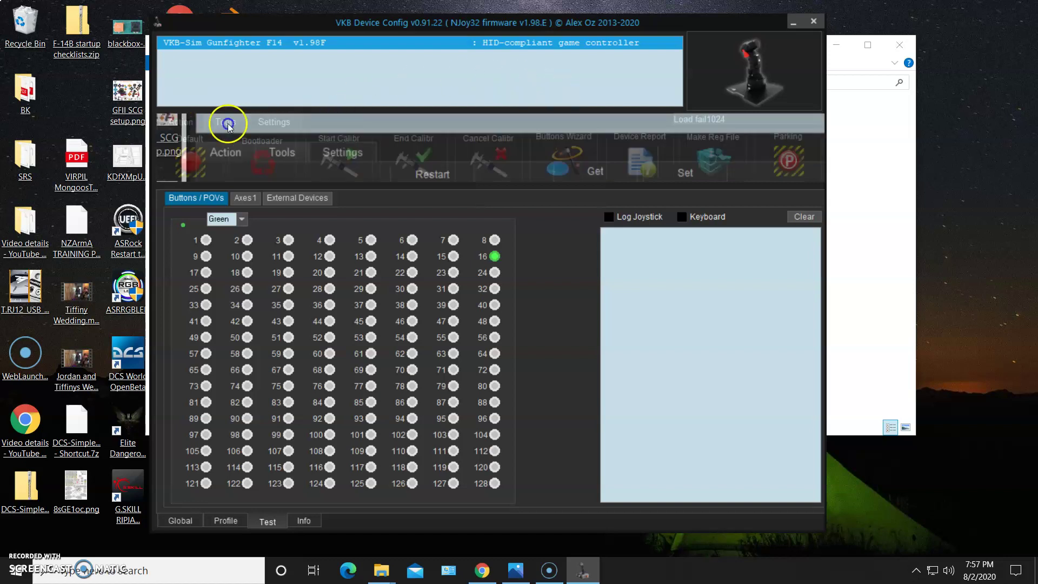
{"action": "left_click", "coordinate": [224, 523]}
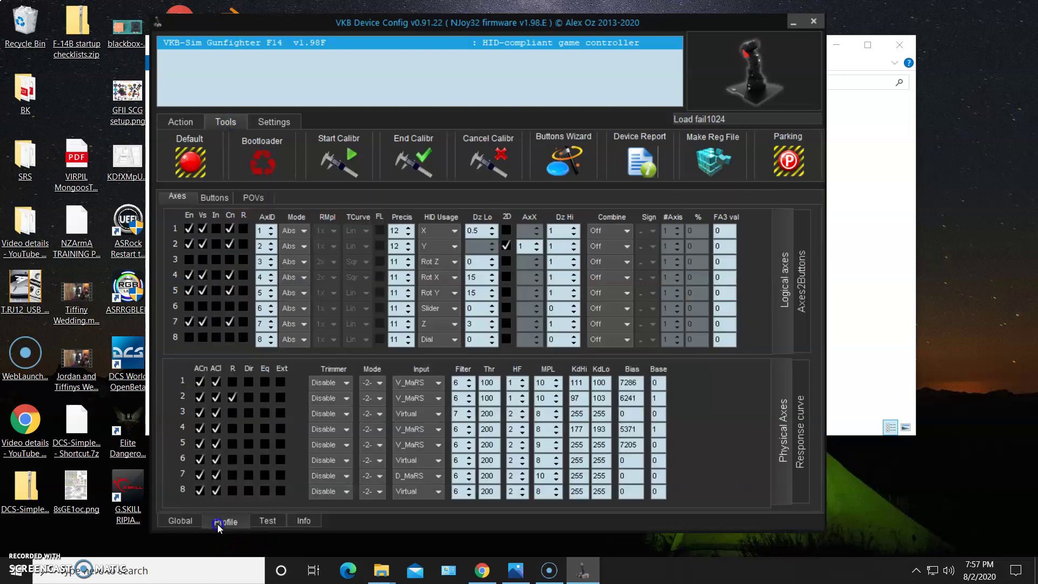
{"action": "left_click", "coordinate": [268, 522]}
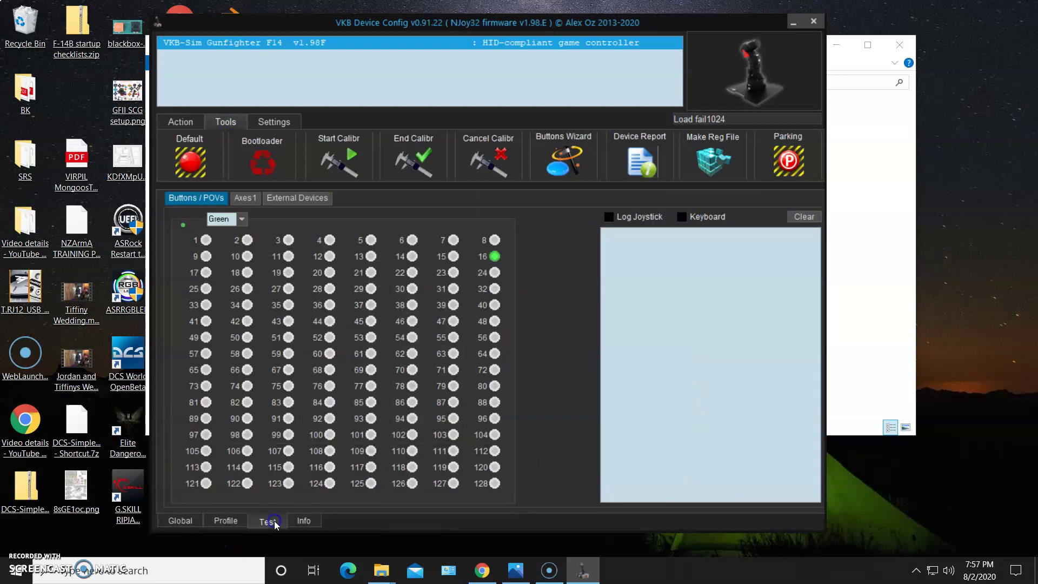
{"action": "left_click", "coordinate": [244, 200]}
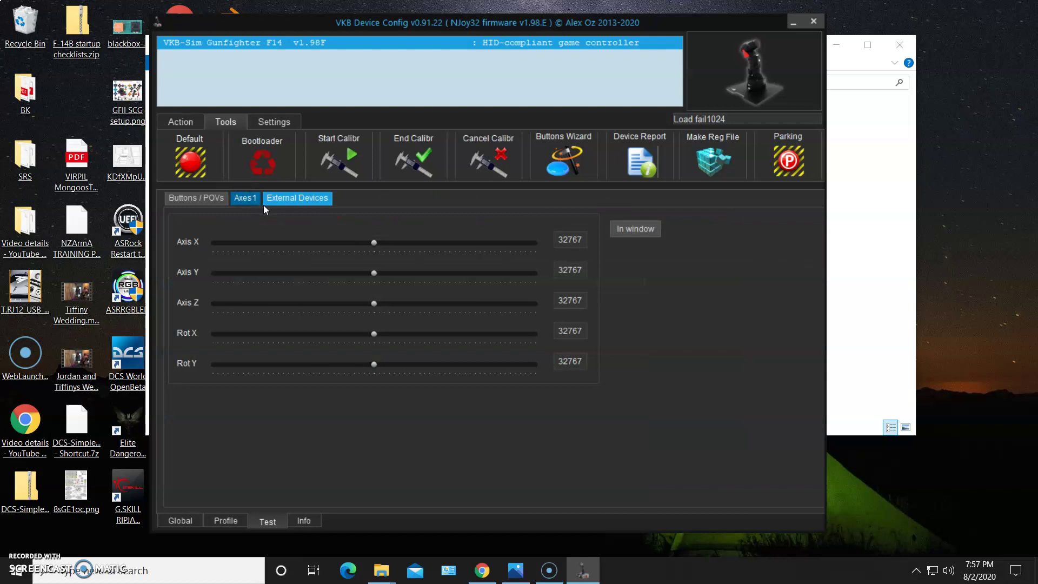